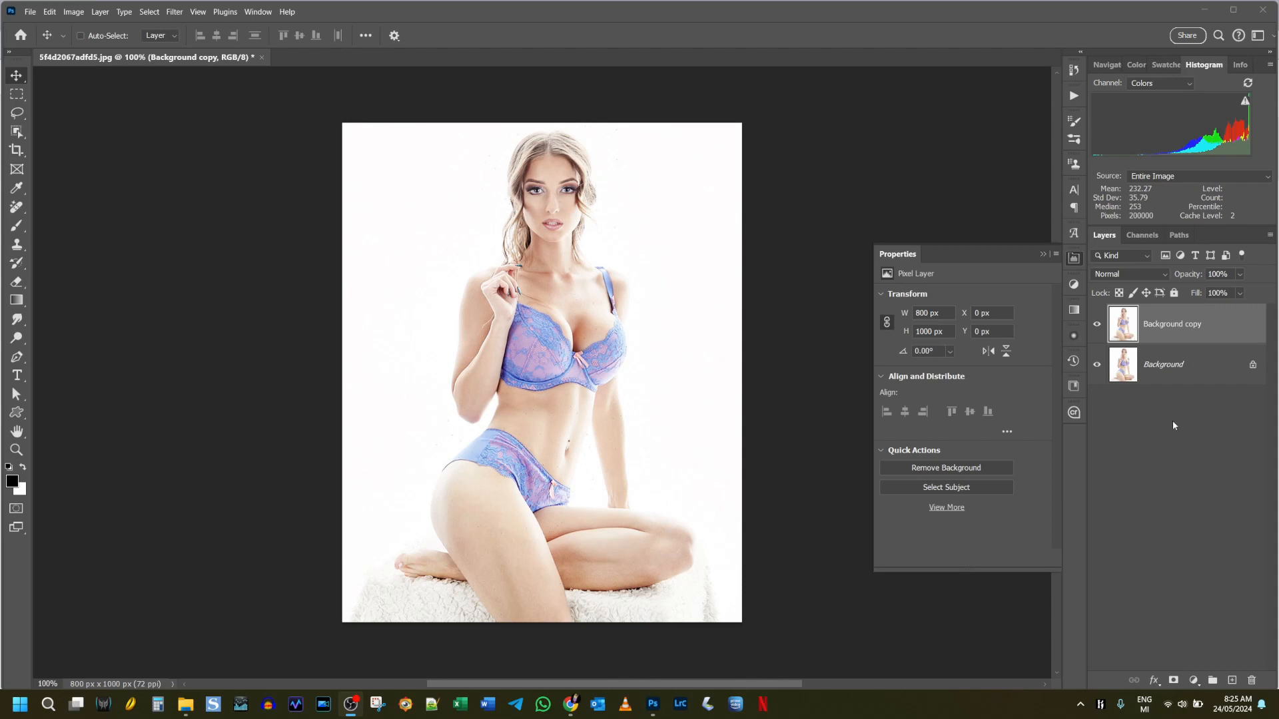
- Duplicate the Background copy layer
click(1175, 327)
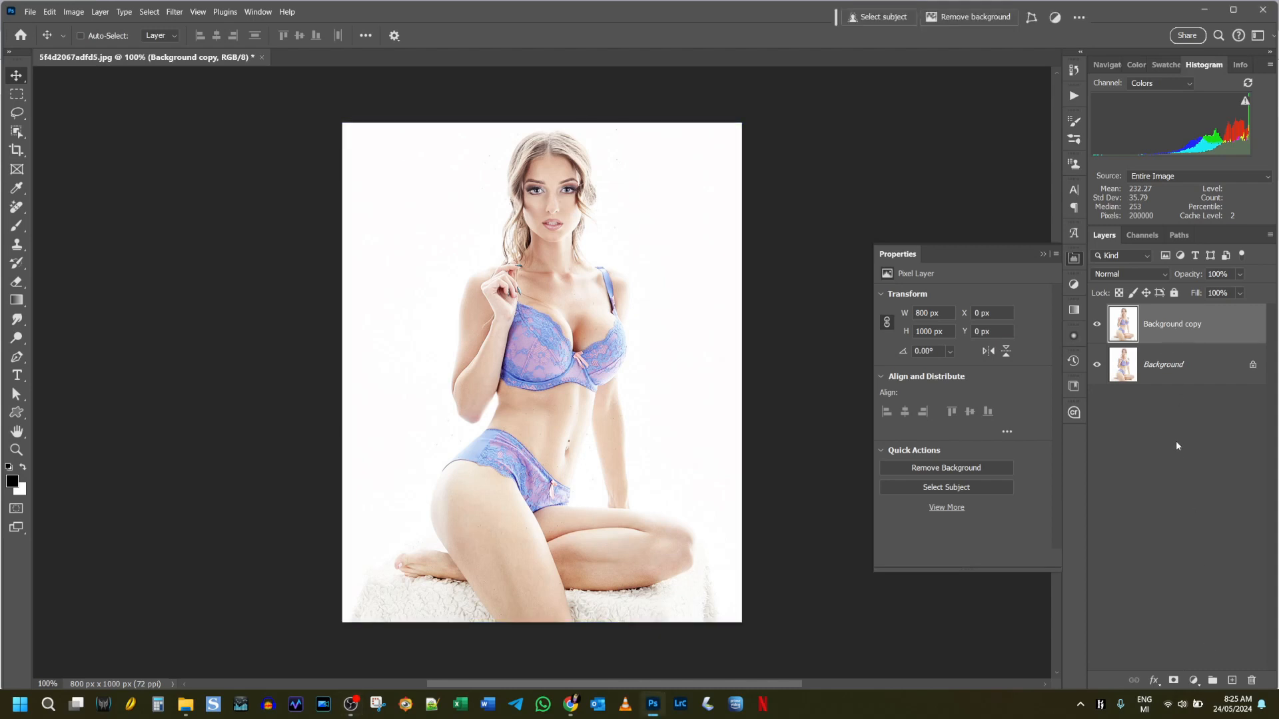
key(ctrl)
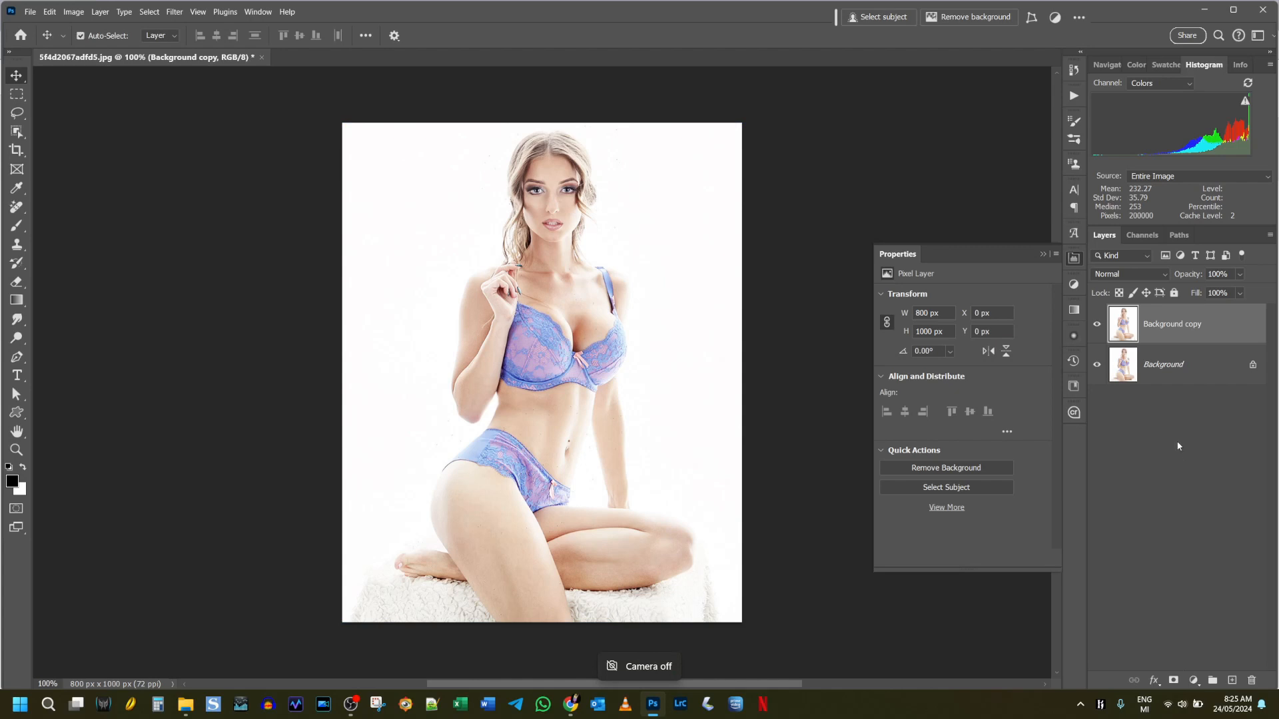
key(ctrl+j)
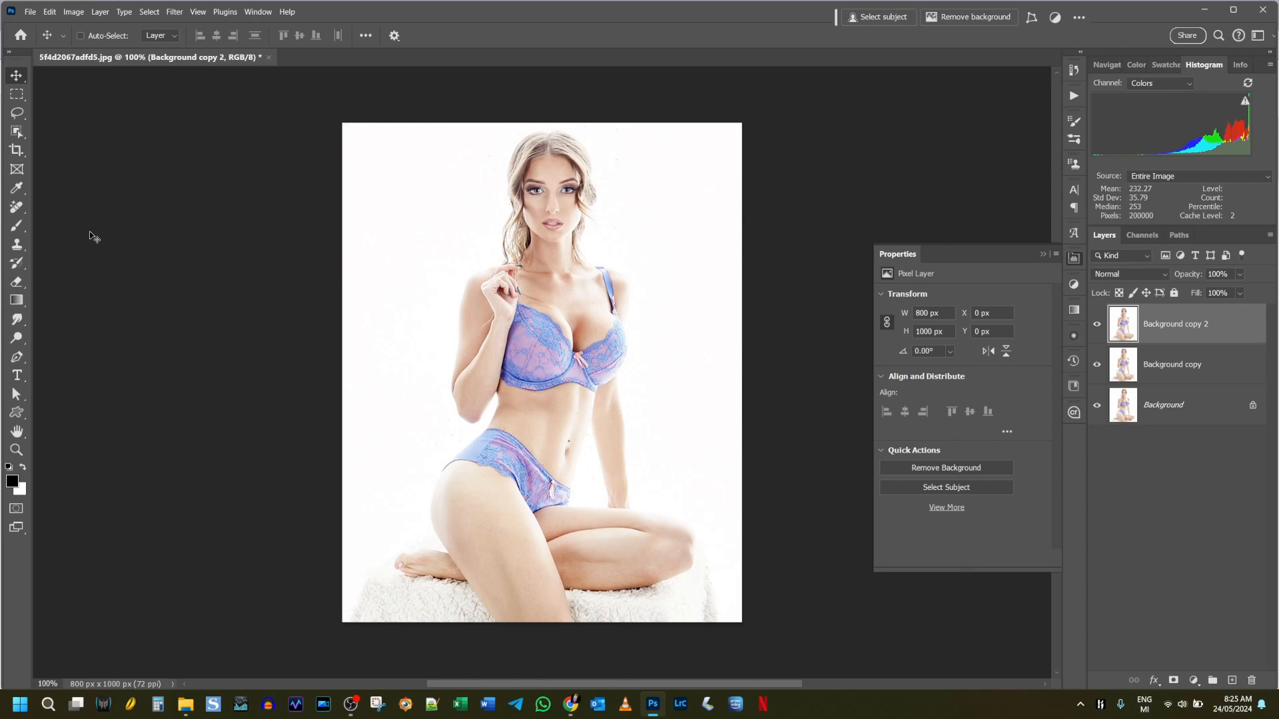
- Activate the Brush Tool and view the other tools in its group
click(19, 264)
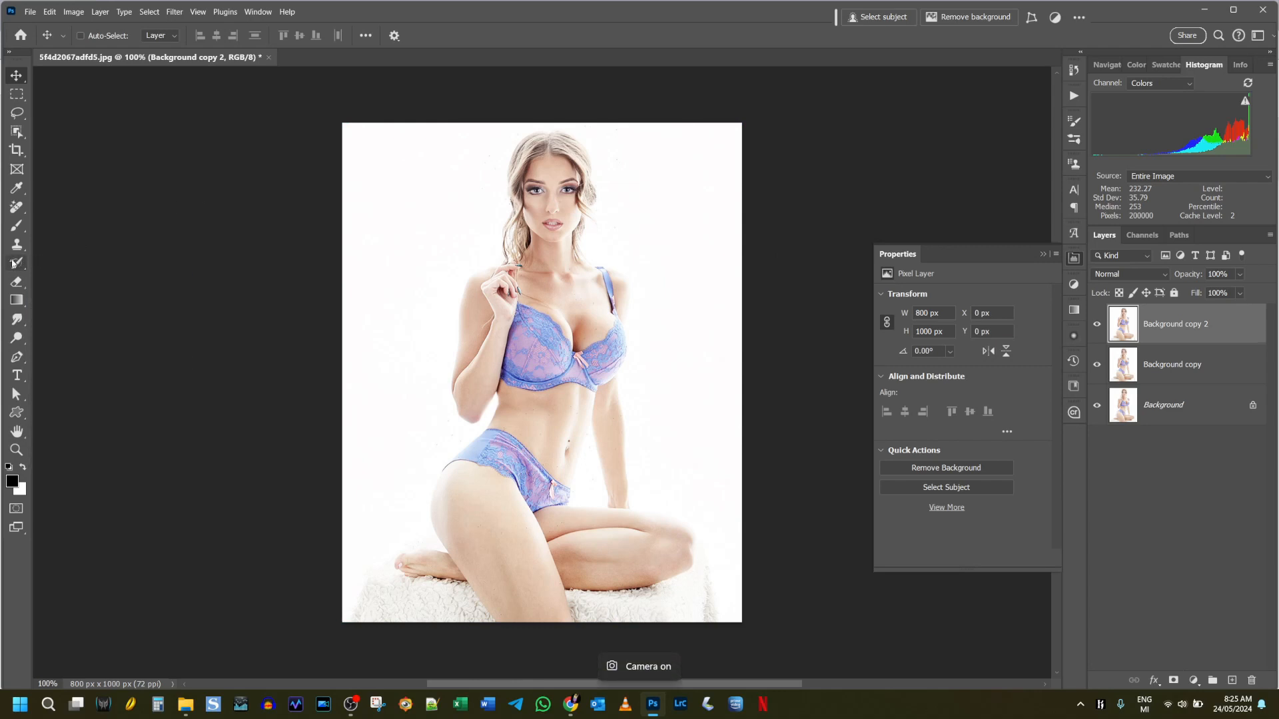
click(16, 226)
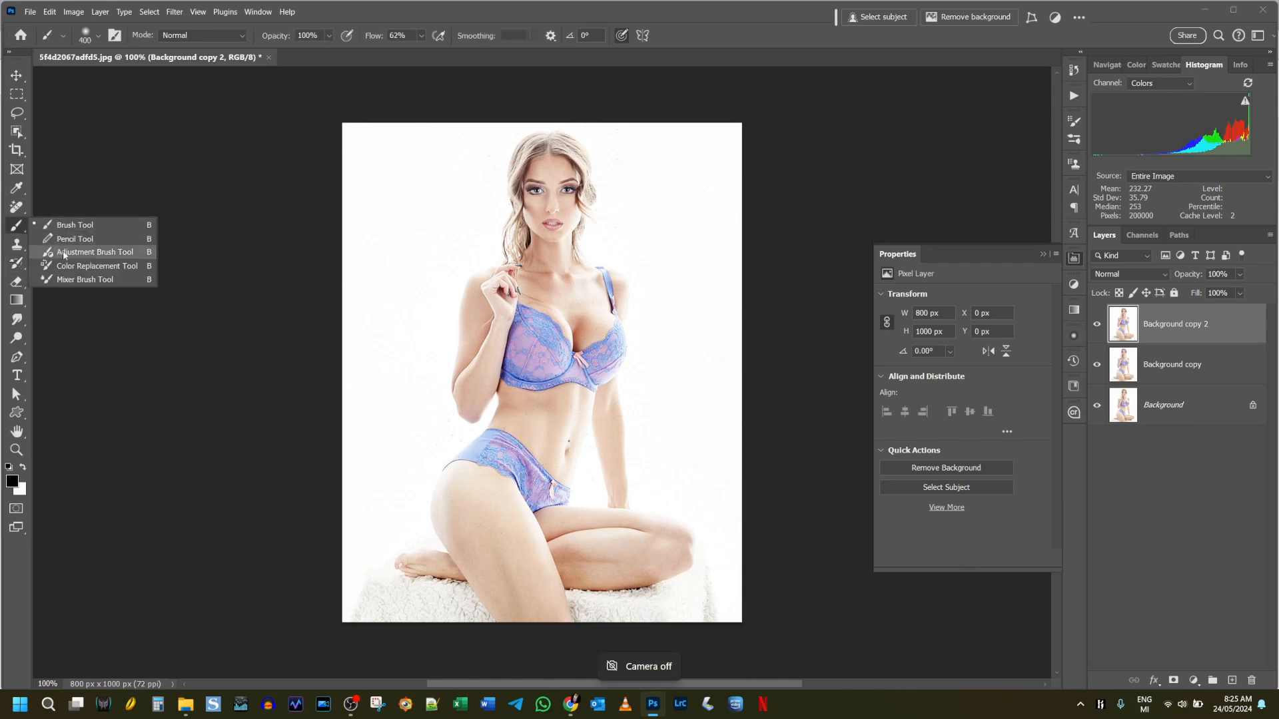
click(15, 230)
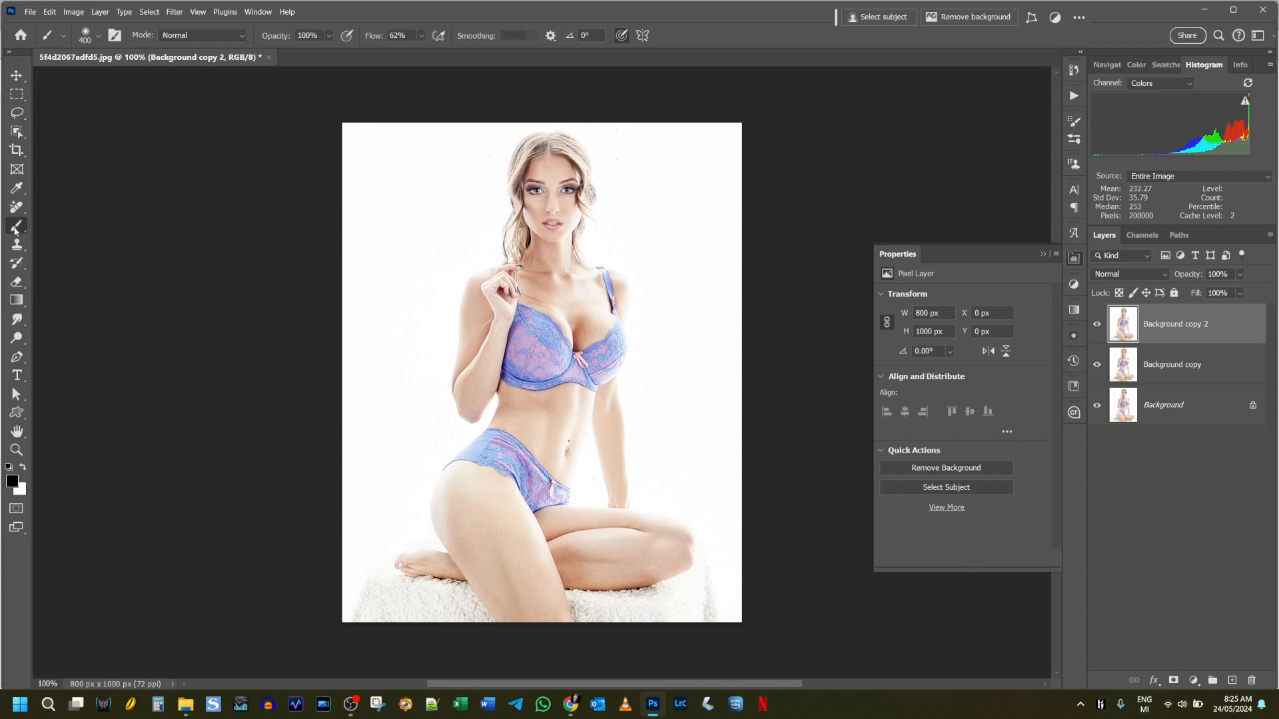
- Customize the toolbar by moving the Adjustment Brush Tool to the extra tools and back into the brush group
click(50, 12)
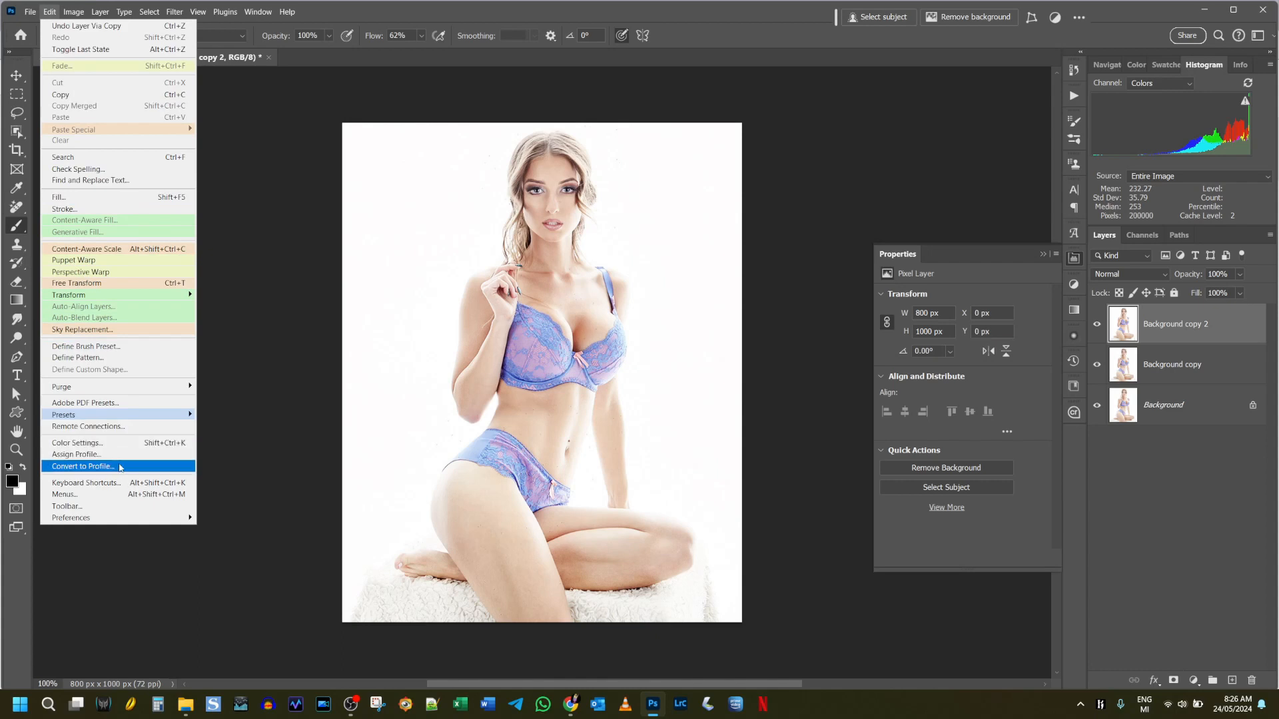
click(88, 507)
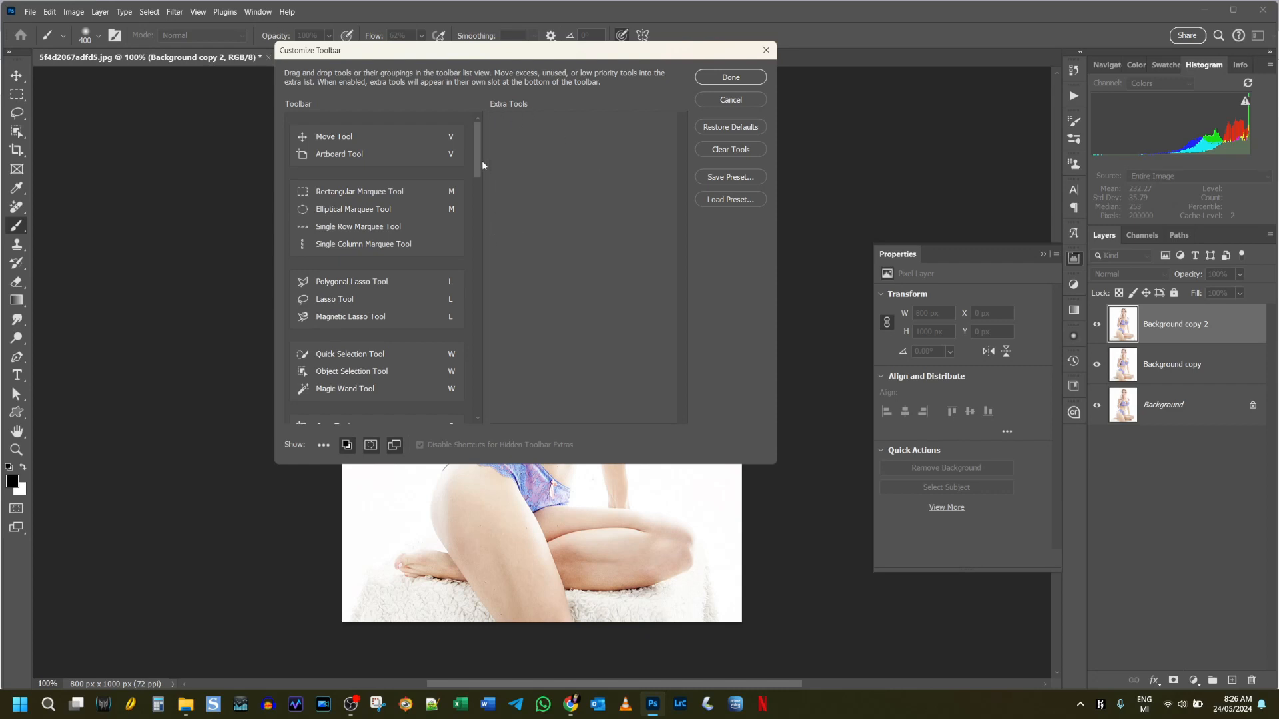
drag(477, 161, 541, 177)
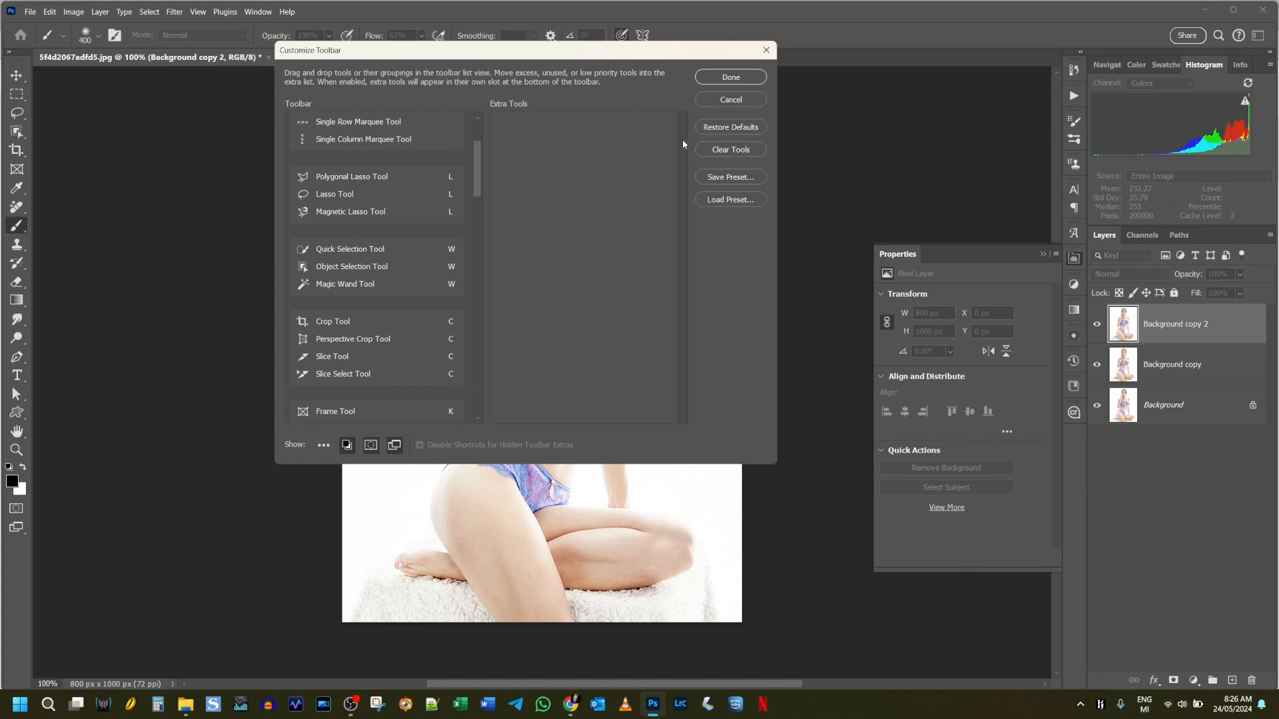
drag(478, 165, 477, 257)
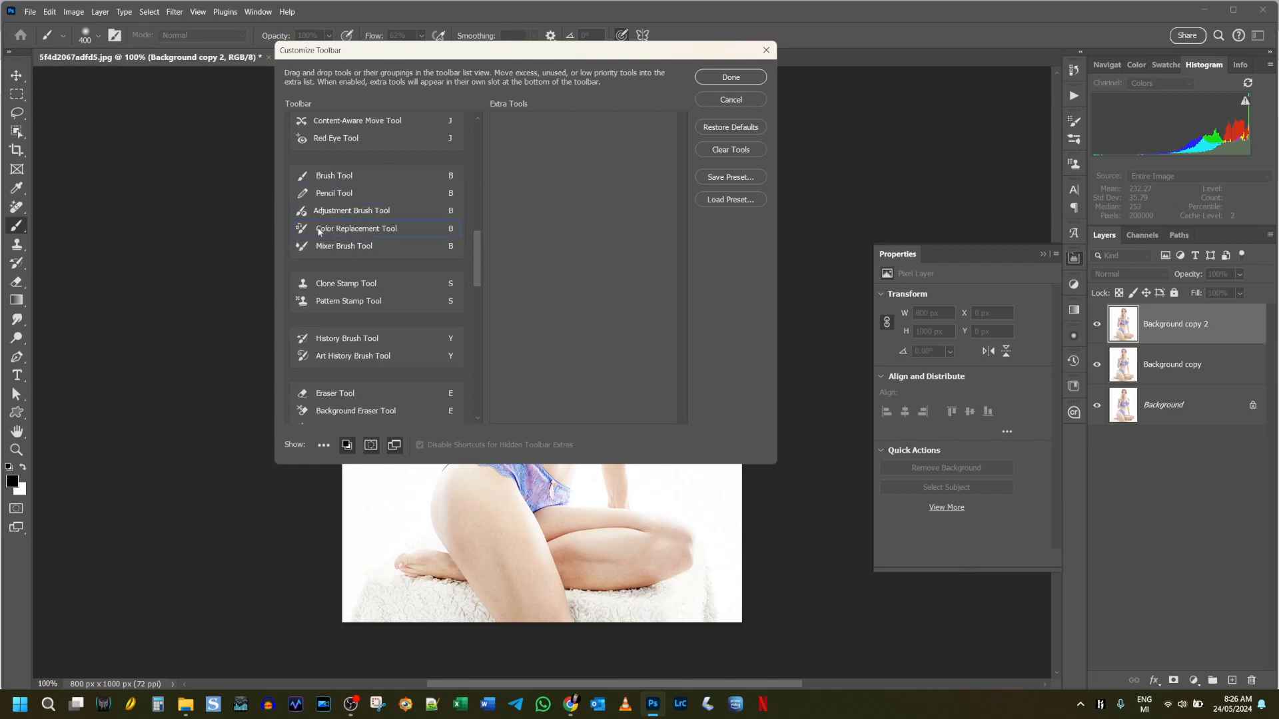
mouse_move(336, 215)
mouse_down()
mouse_move(586, 192)
mouse_move(552, 195)
mouse_up()
mouse_move(552, 145)
mouse_down()
mouse_move(471, 164)
mouse_move(426, 197)
mouse_move(361, 204)
mouse_up()
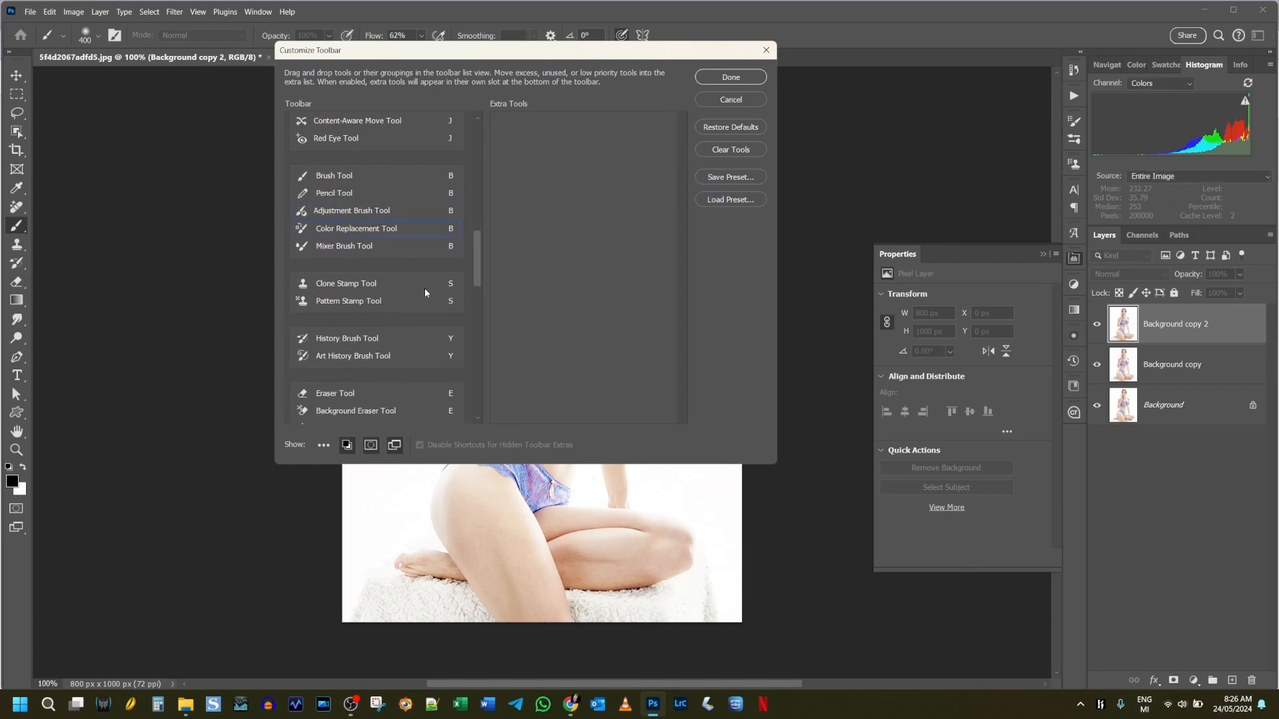
click(722, 83)
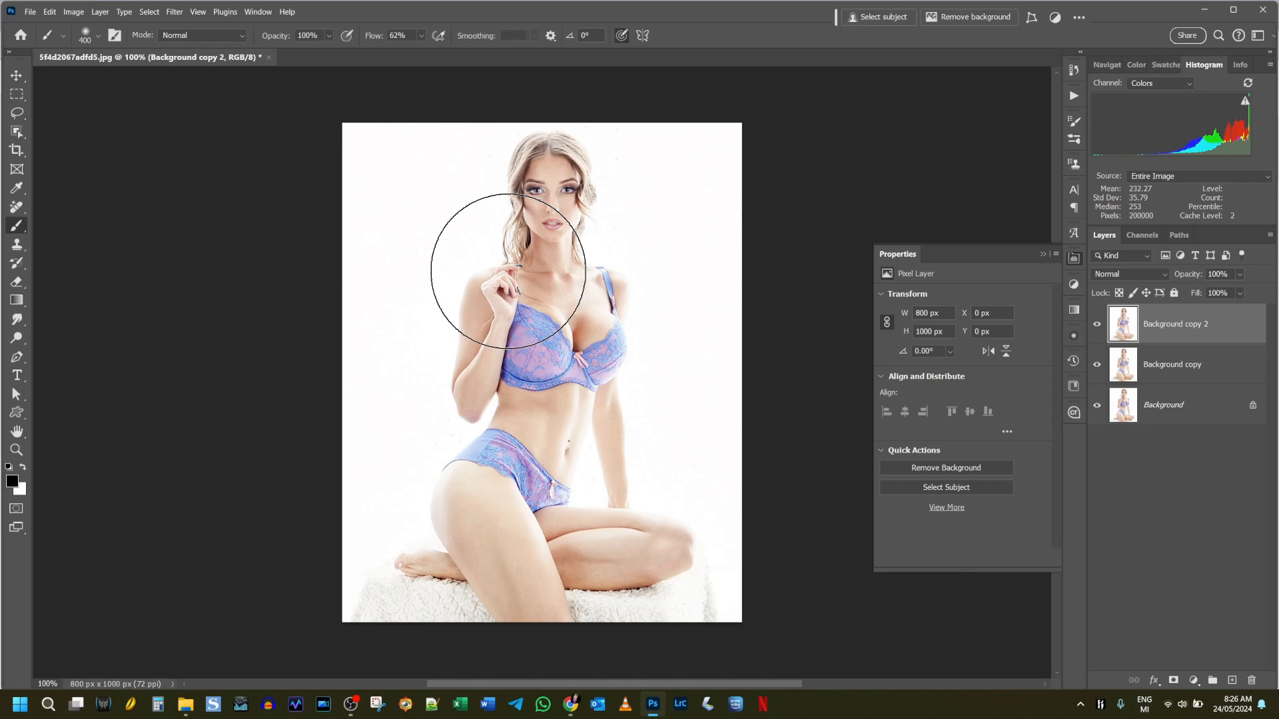
- Paint a Black & White adjustment over the woman's head and chest with the Adjustment Brush Tool
right_click(14, 229)
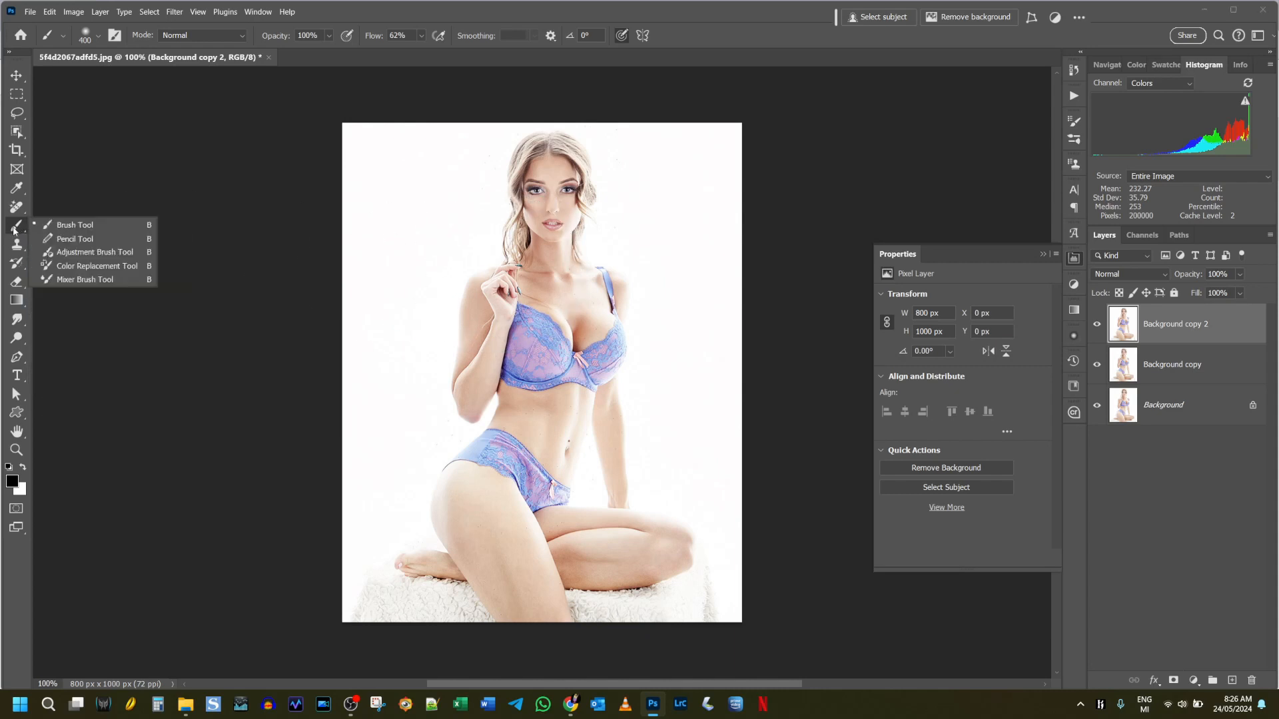
click(61, 252)
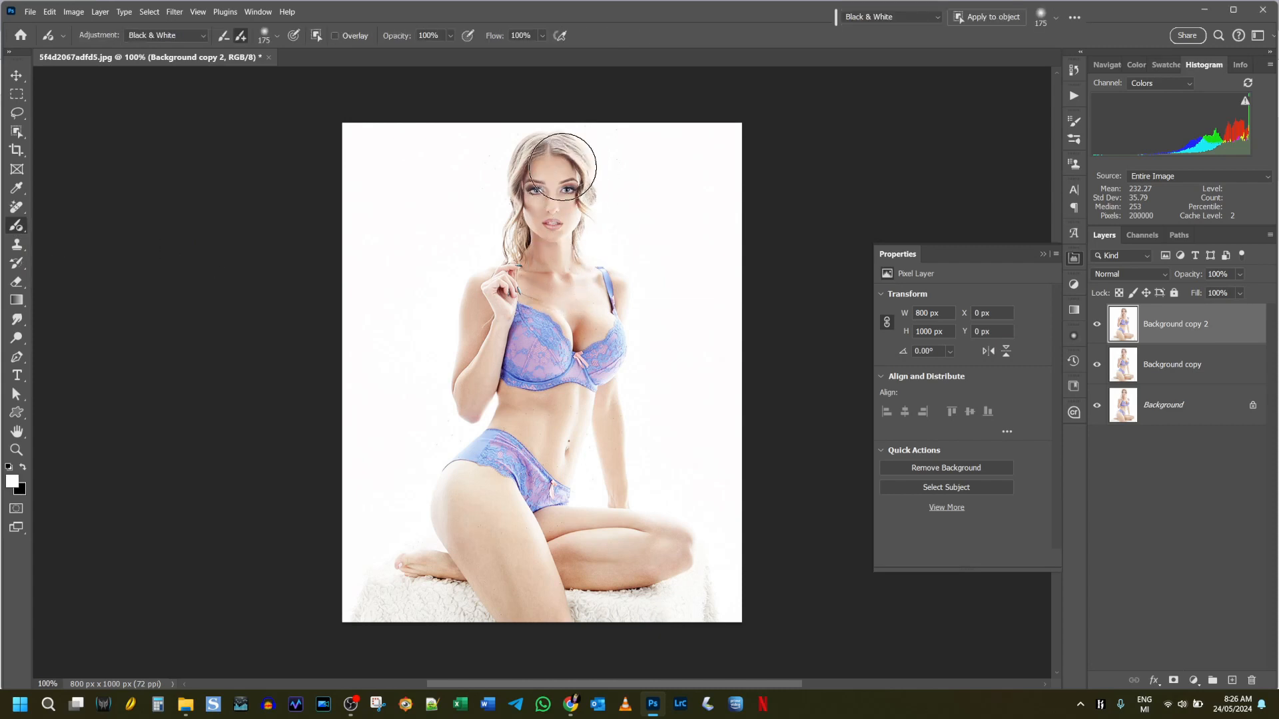
mouse_move(563, 154)
mouse_down()
mouse_move(526, 195)
mouse_move(559, 221)
mouse_move(571, 165)
mouse_move(531, 211)
mouse_move(532, 247)
mouse_move(509, 275)
mouse_move(476, 270)
mouse_move(605, 287)
mouse_move(589, 326)
mouse_move(495, 308)
mouse_move(511, 338)
mouse_move(587, 339)
mouse_move(514, 264)
mouse_up()
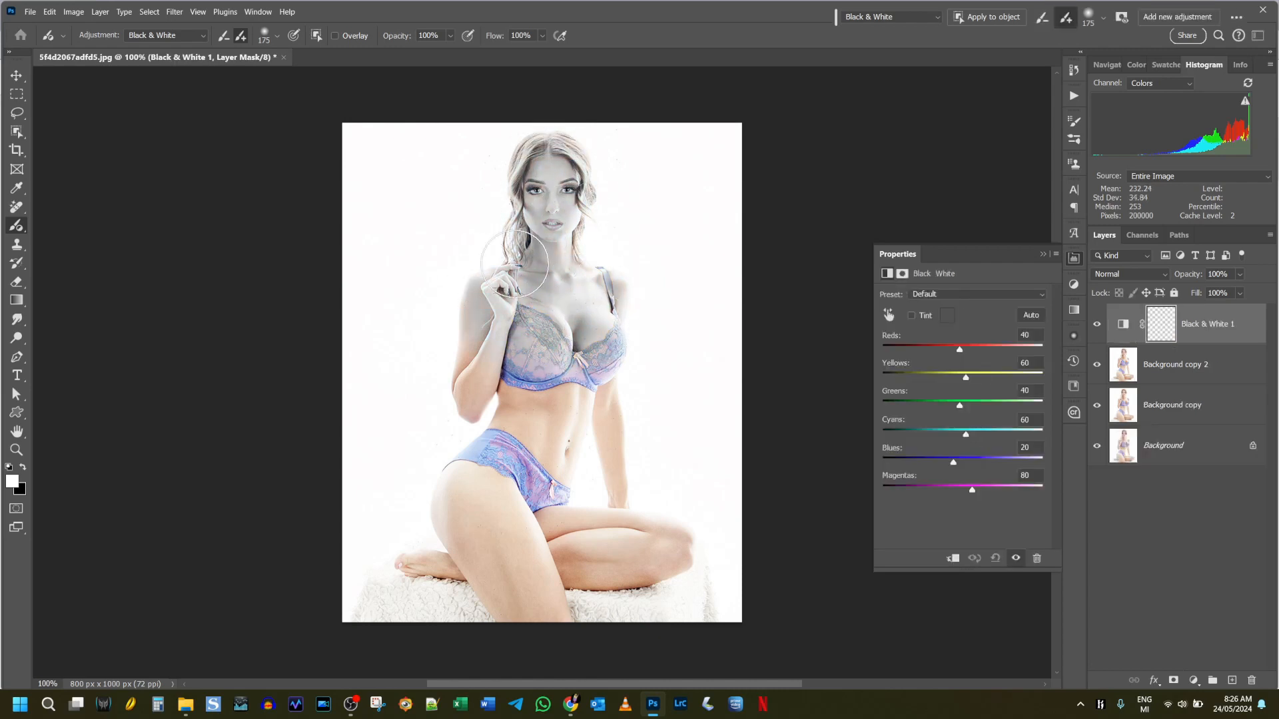
- Extend the Black & White adjustment over the waist and legs, switching on pen pressure for the brush size
click(204, 36)
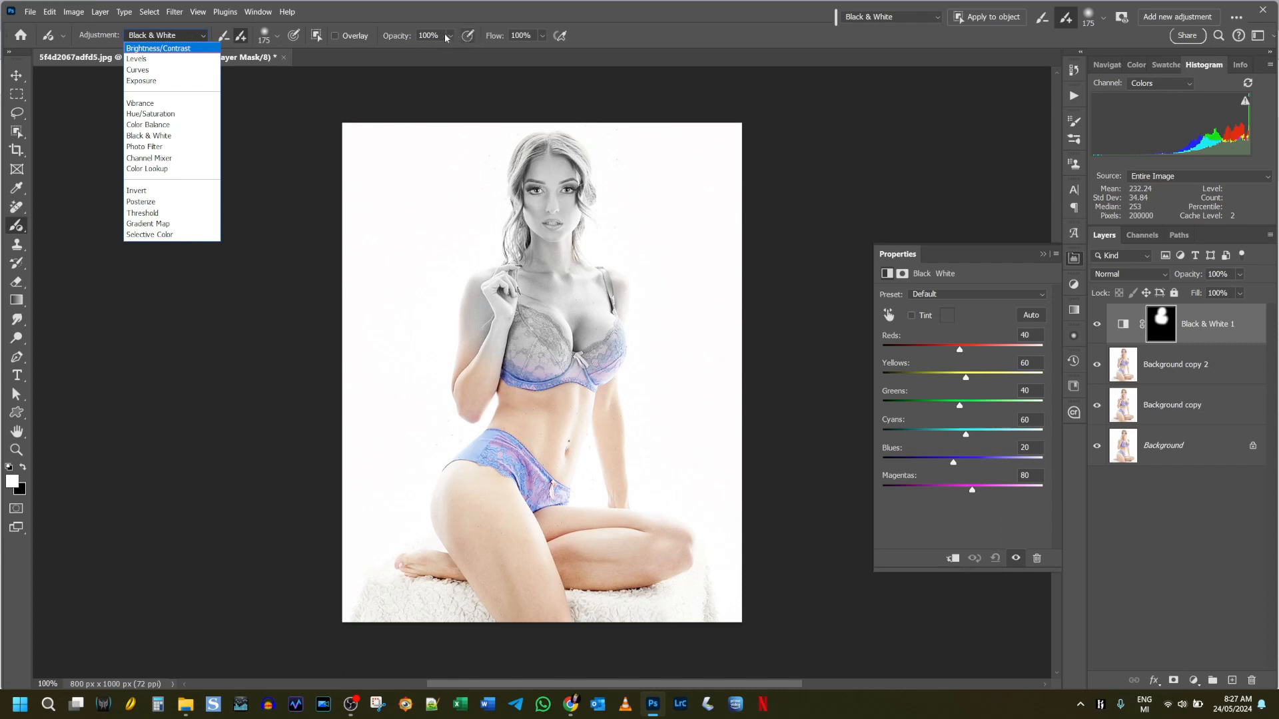
click(418, 15)
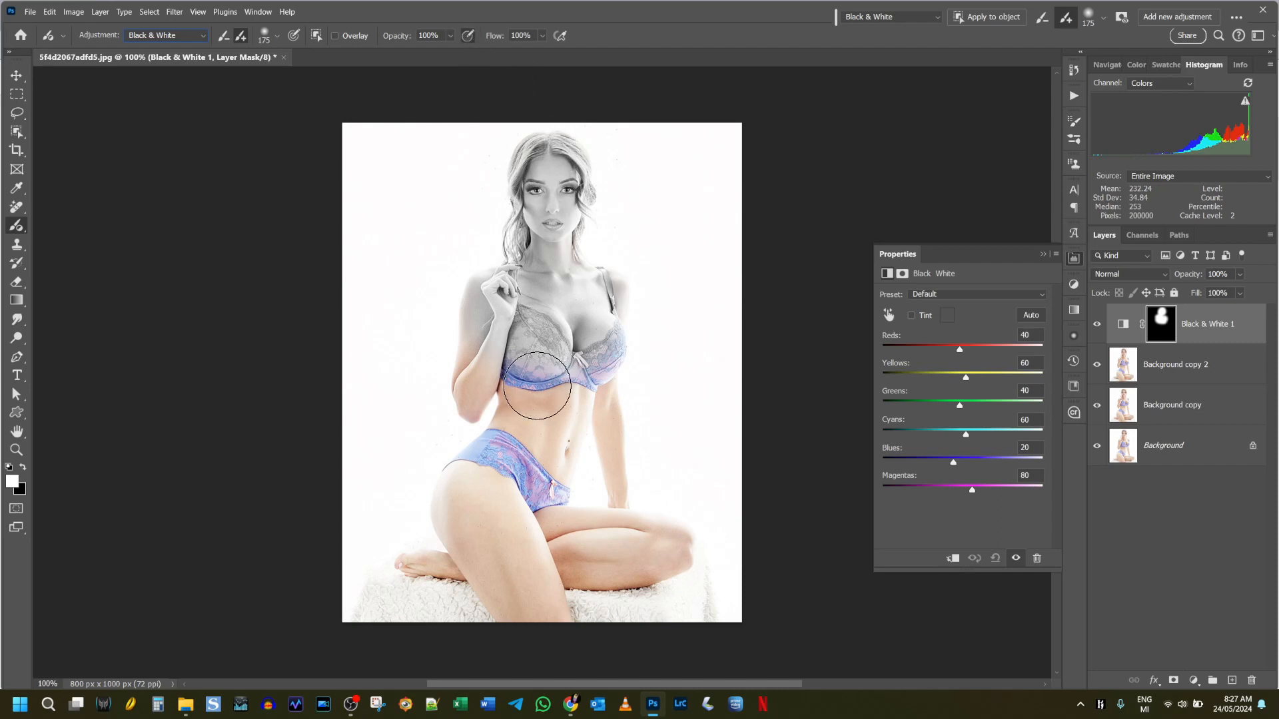
mouse_move(524, 453)
mouse_down()
mouse_move(571, 421)
mouse_move(585, 339)
mouse_move(536, 445)
mouse_up()
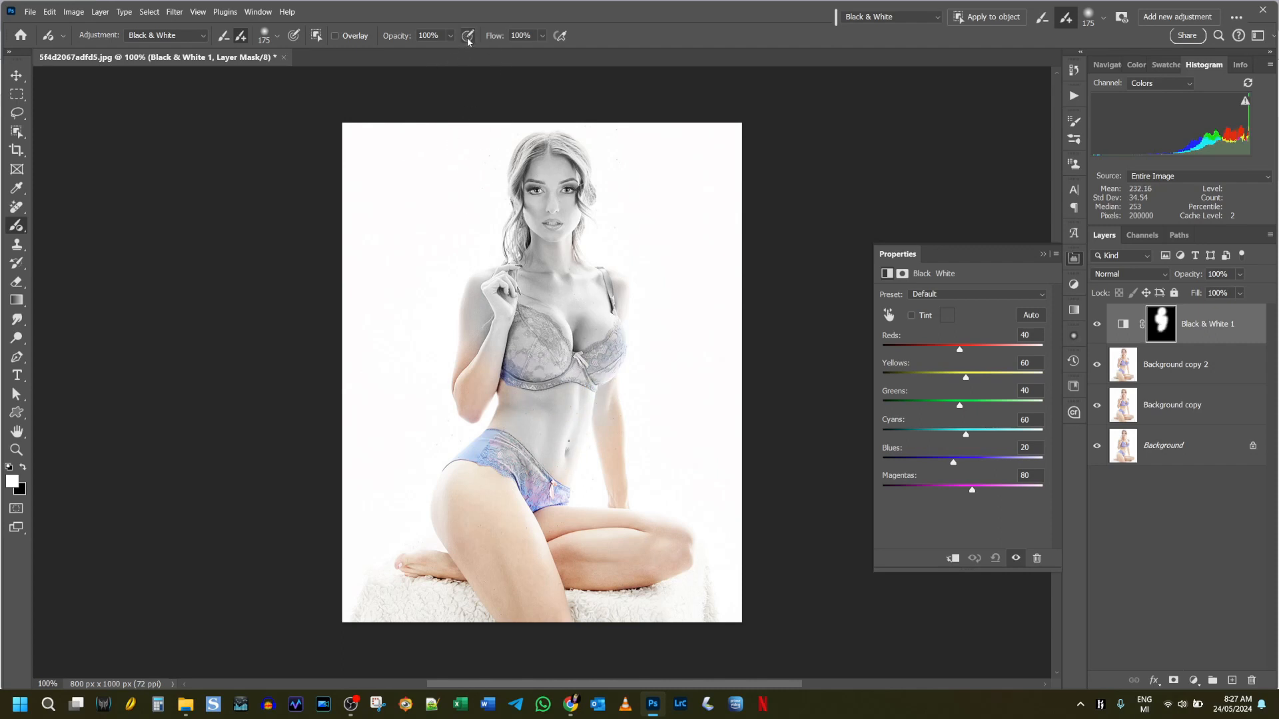
click(560, 37)
mouse_move(525, 548)
mouse_down()
mouse_move(471, 464)
mouse_move(487, 463)
mouse_move(482, 530)
mouse_move(546, 569)
mouse_move(523, 551)
mouse_move(492, 473)
mouse_move(501, 503)
mouse_move(579, 547)
mouse_move(677, 546)
mouse_move(542, 537)
mouse_up()
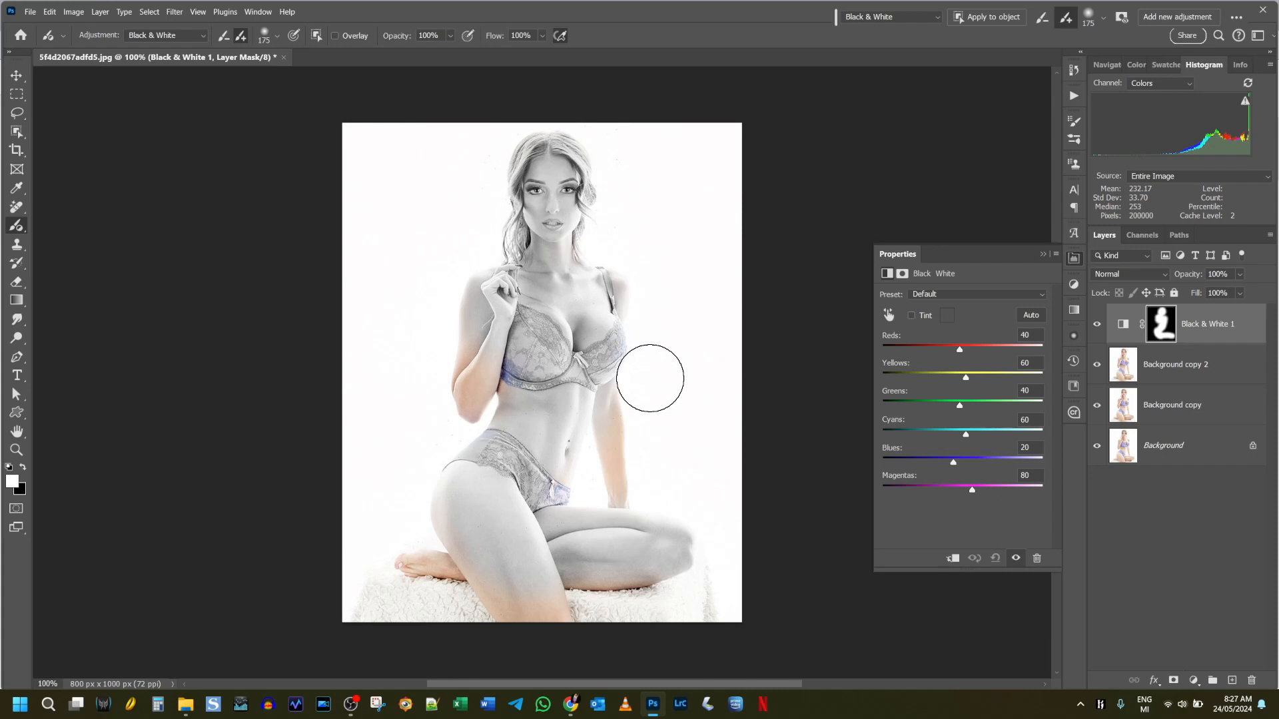
- Undo all the Black & White adjustment strokes back to the unadjusted photo
key(ctrl+z)
key(ctrl+z)
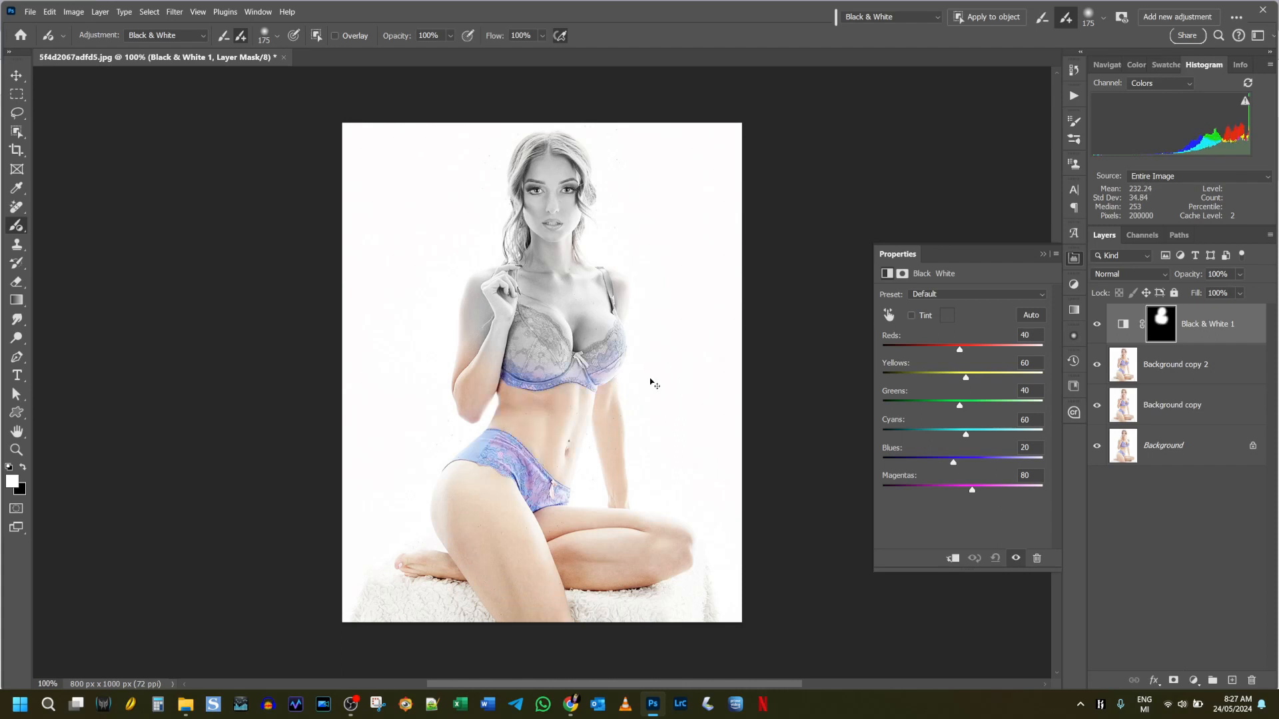
key(ctrl+z)
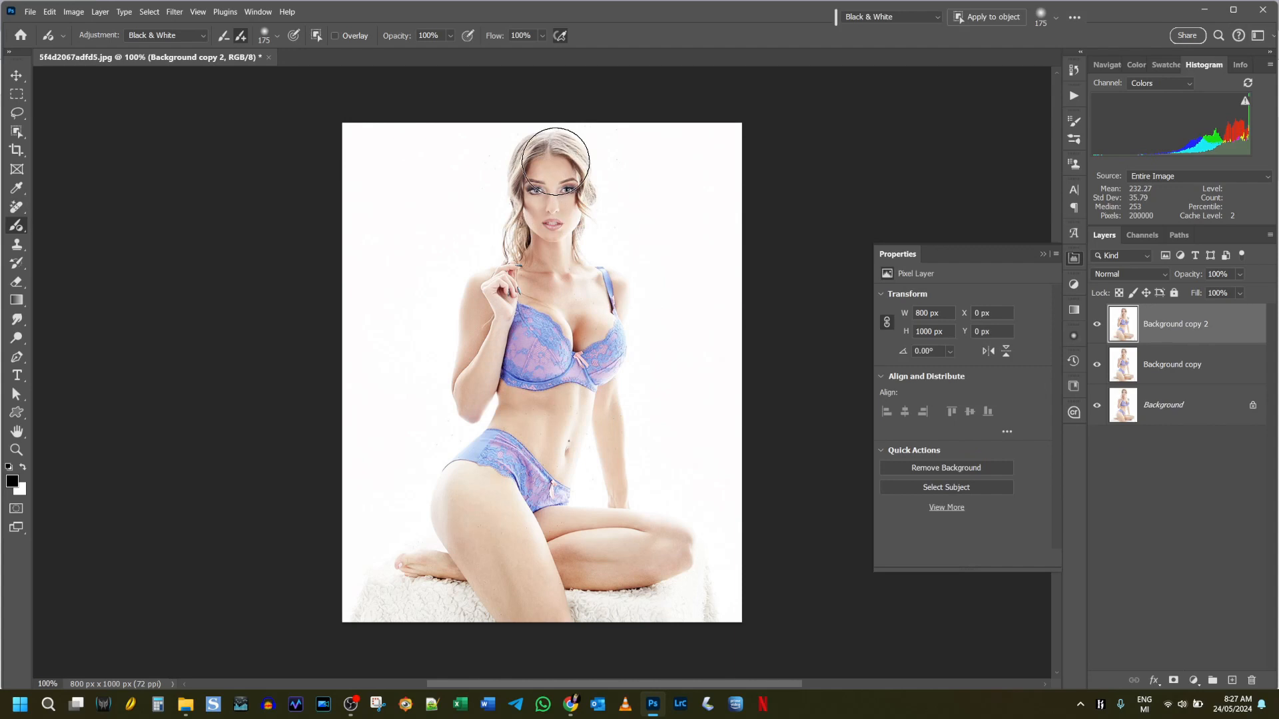
- Paint the Black & White adjustment over the woman's body from head to legs and hide that adjustment layer
key(ctrl+shift+z)
key(x)
mouse_move(541, 175)
mouse_down()
mouse_move(545, 208)
mouse_move(563, 200)
mouse_move(564, 172)
mouse_move(551, 245)
mouse_move(489, 304)
mouse_move(478, 396)
mouse_move(569, 289)
mouse_move(600, 297)
mouse_move(579, 355)
mouse_move(607, 479)
mouse_move(579, 379)
mouse_move(530, 451)
mouse_move(506, 475)
mouse_move(530, 423)
mouse_move(471, 493)
mouse_move(470, 514)
mouse_move(535, 585)
mouse_move(459, 510)
mouse_move(532, 611)
mouse_move(520, 526)
mouse_move(603, 554)
mouse_move(668, 554)
mouse_move(583, 484)
mouse_up()
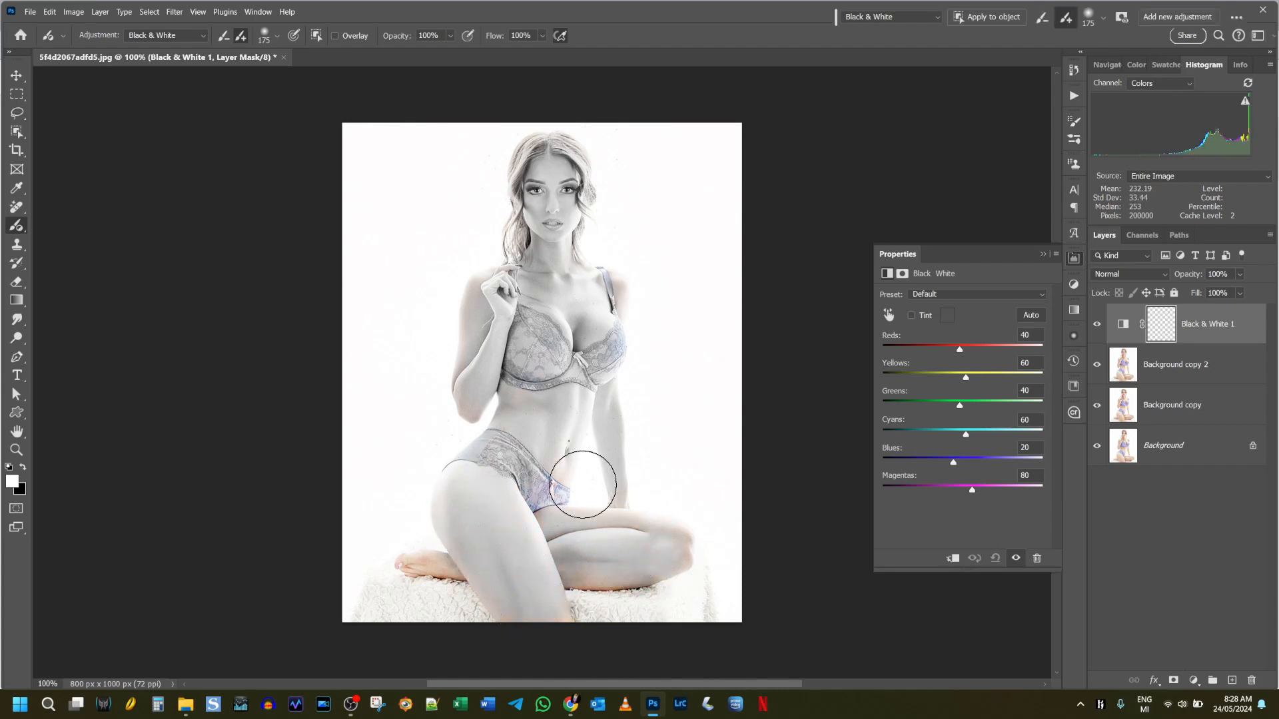
click(1097, 324)
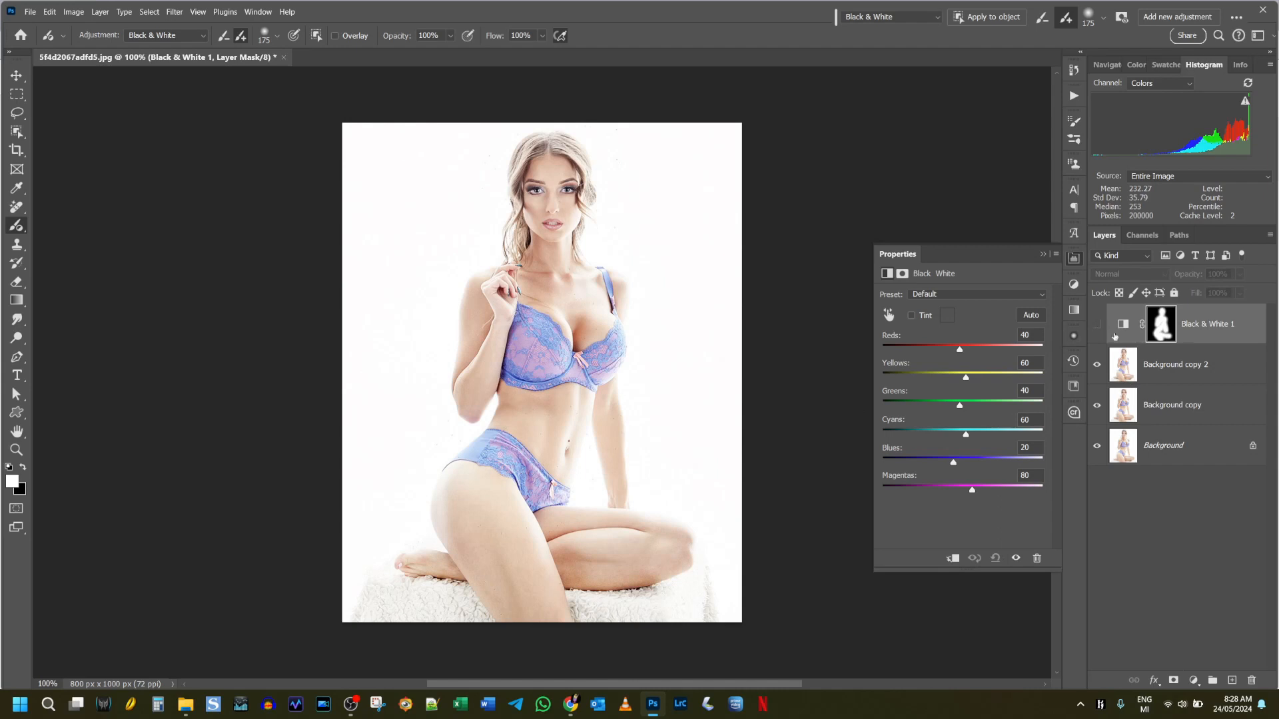
- Select the subject on the Background copy 2 layer and paint a Black & White adjustment into the selection
click(1171, 370)
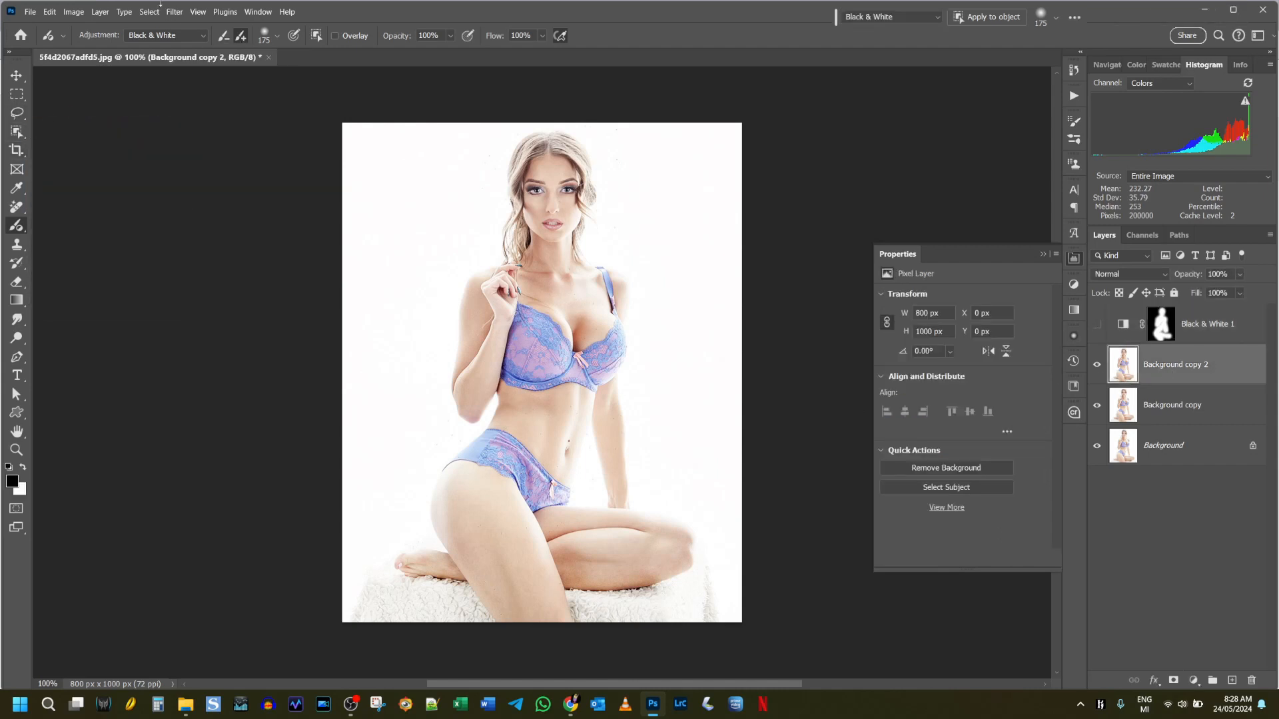
click(150, 12)
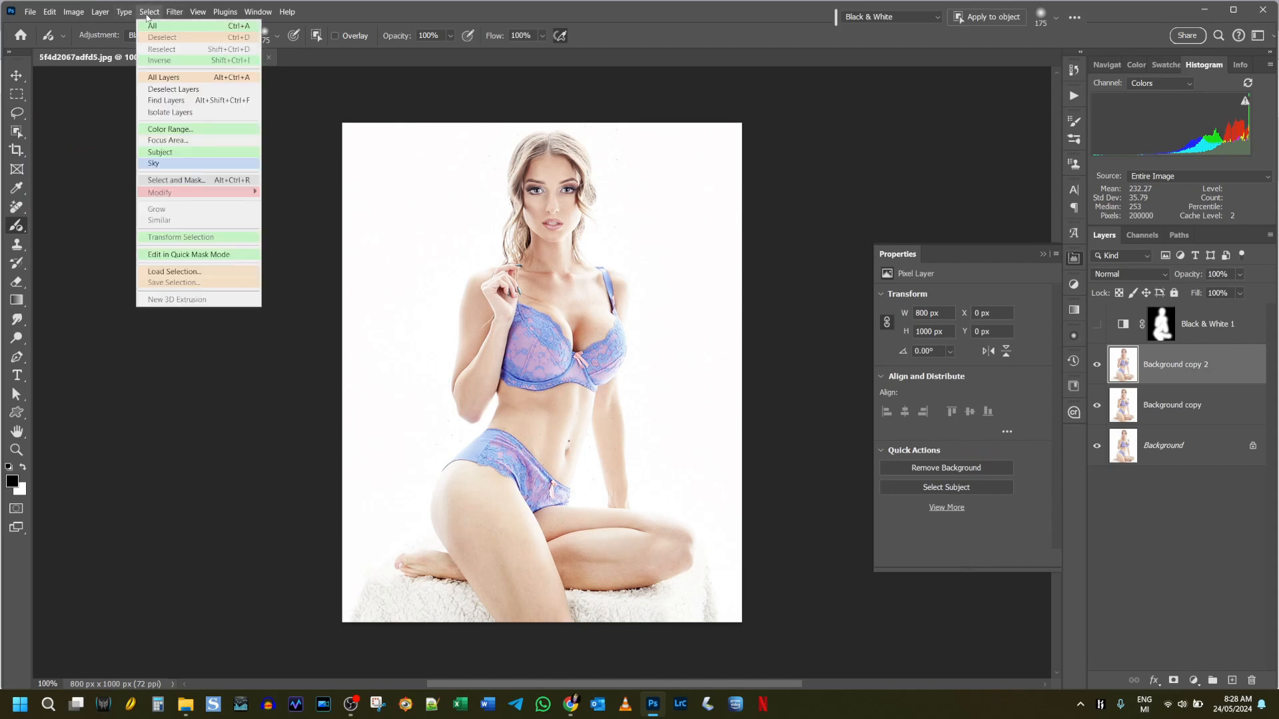
click(171, 153)
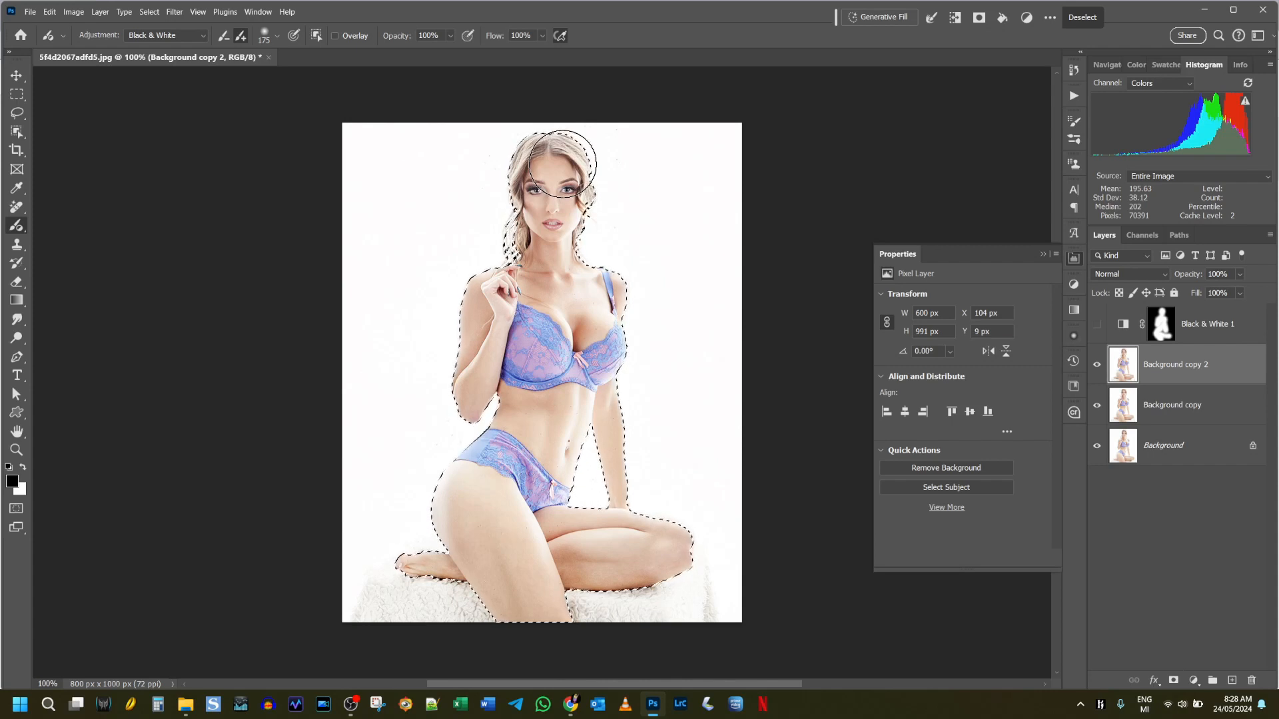
click(563, 164)
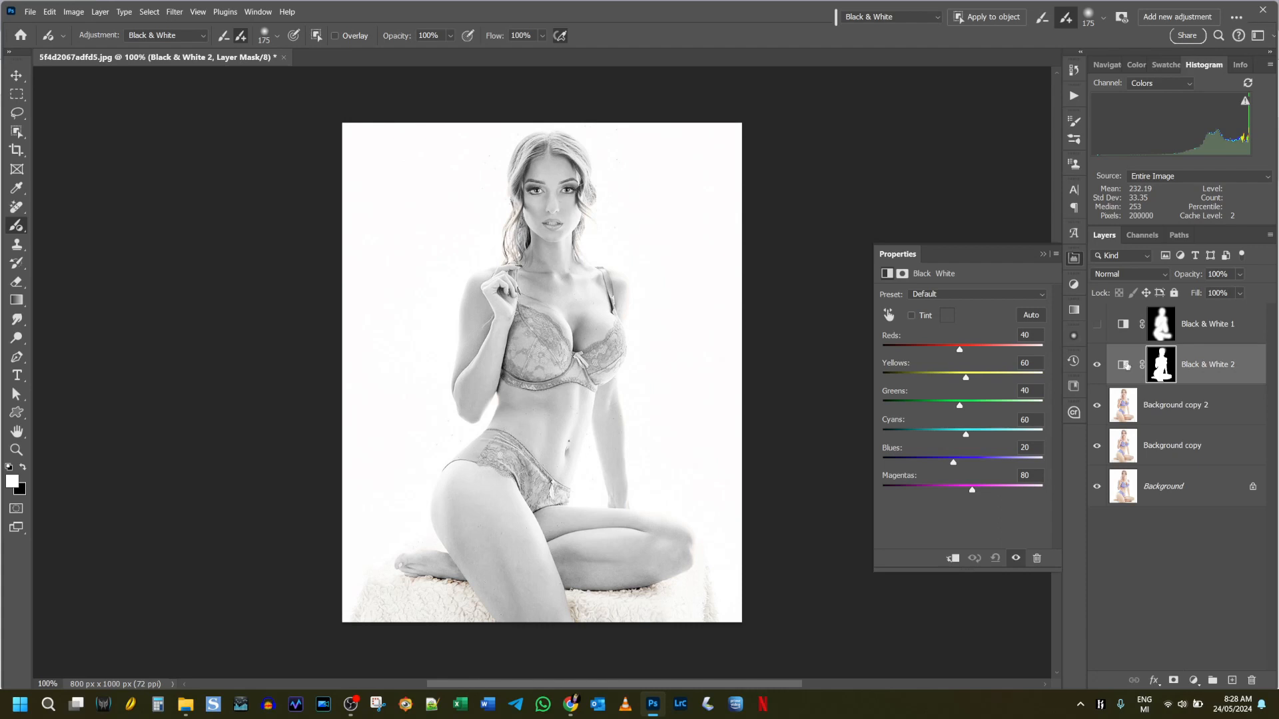
- Hide the Black & White 2 layer and apply a Black & White adjustment to the detected woman on Background copy 2
click(1099, 366)
click(1155, 421)
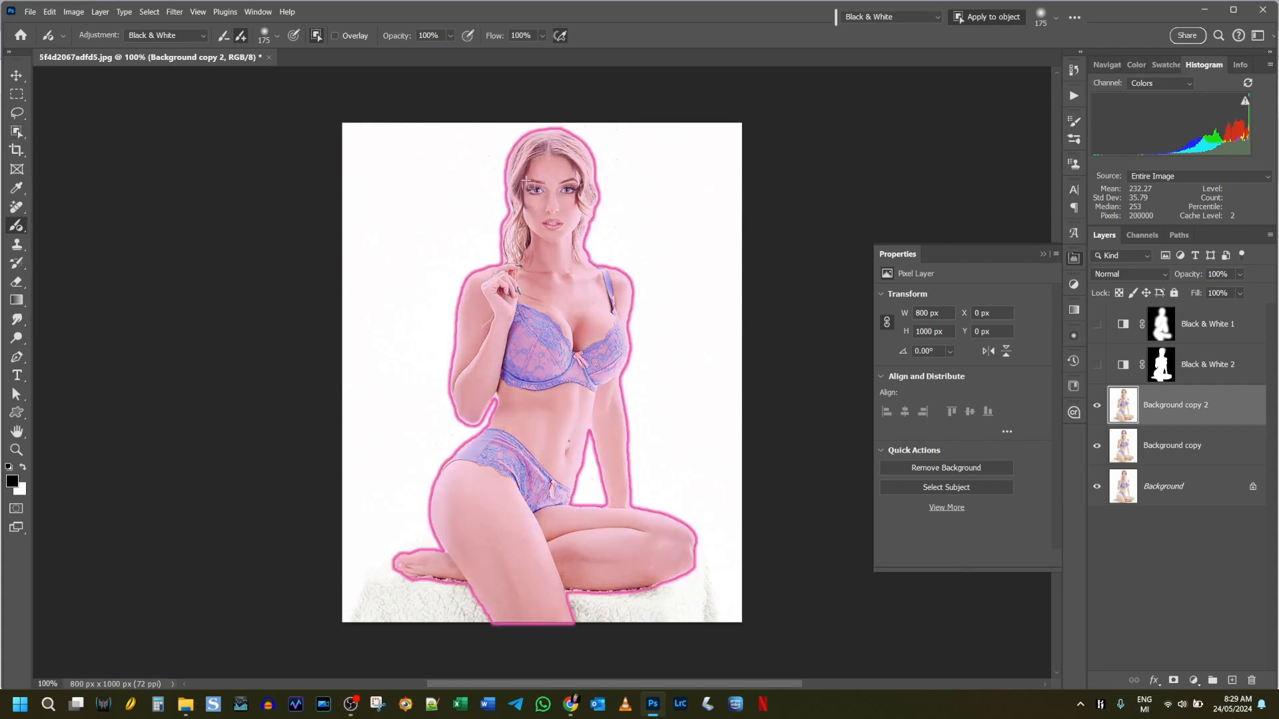
click(554, 259)
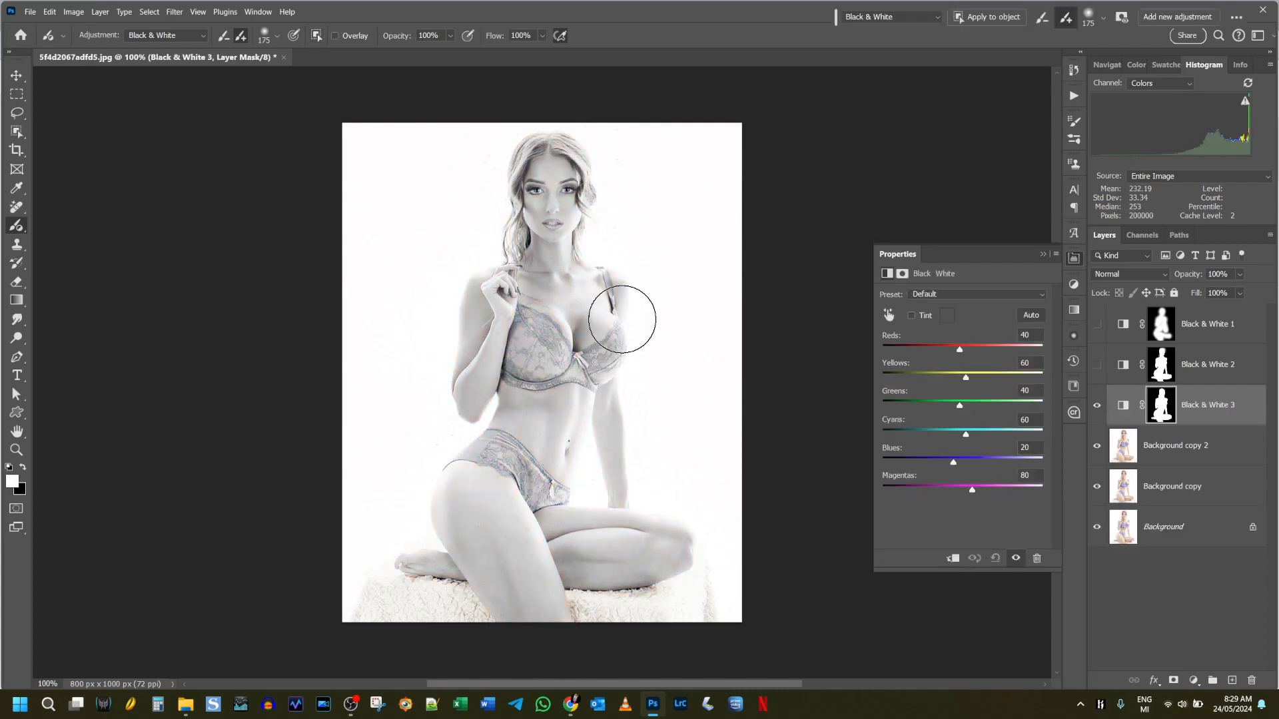
- Hide the Black & White 3 layer and make Background copy 2 the active layer
click(1097, 406)
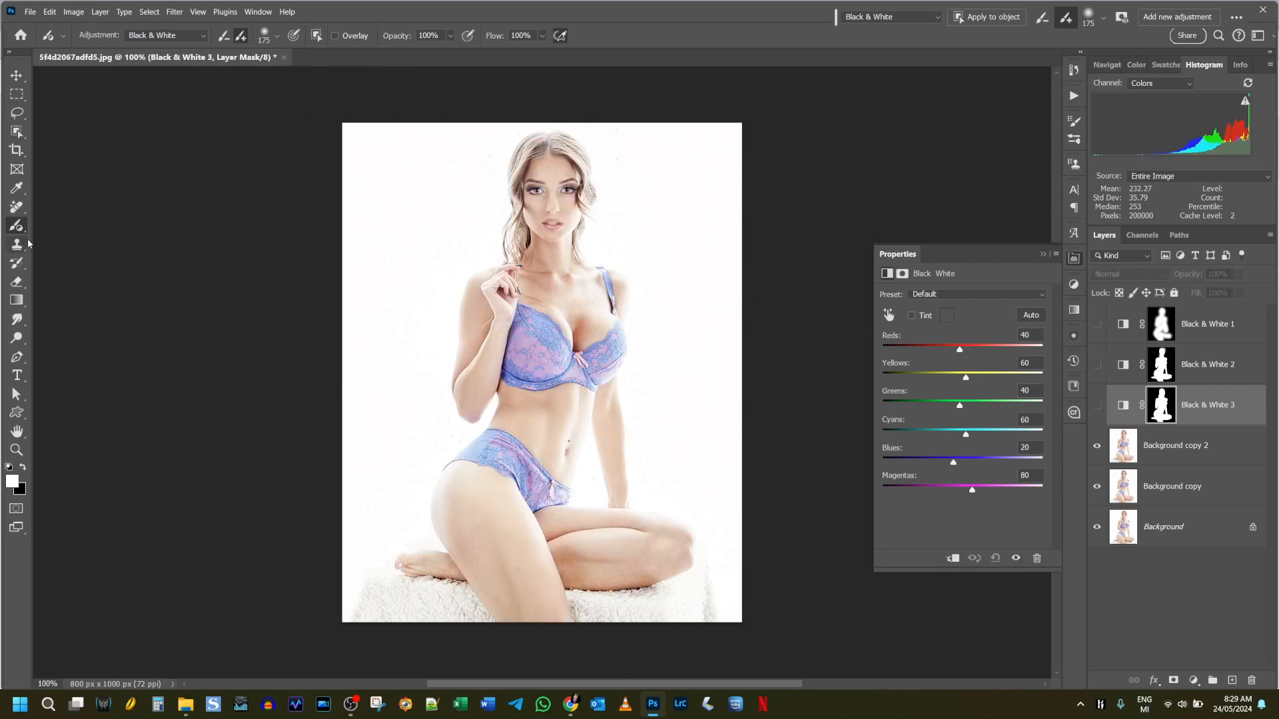
click(150, 13)
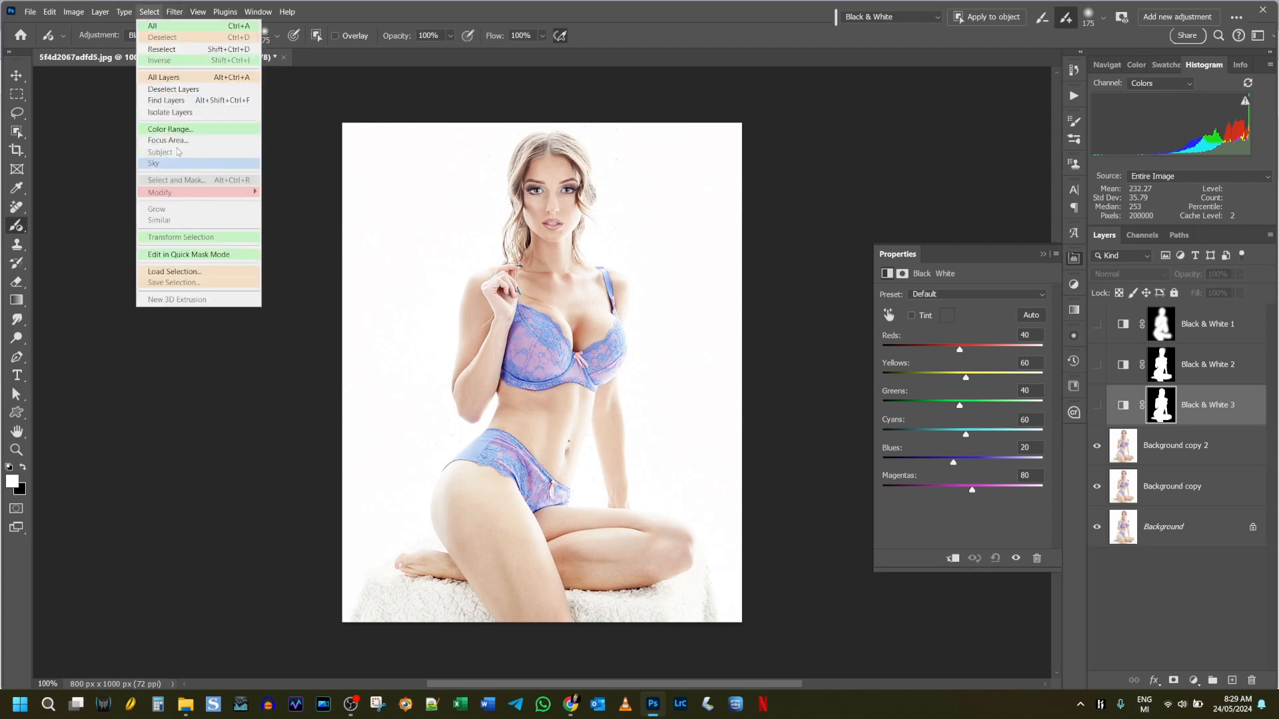
key(Escape)
click(1175, 445)
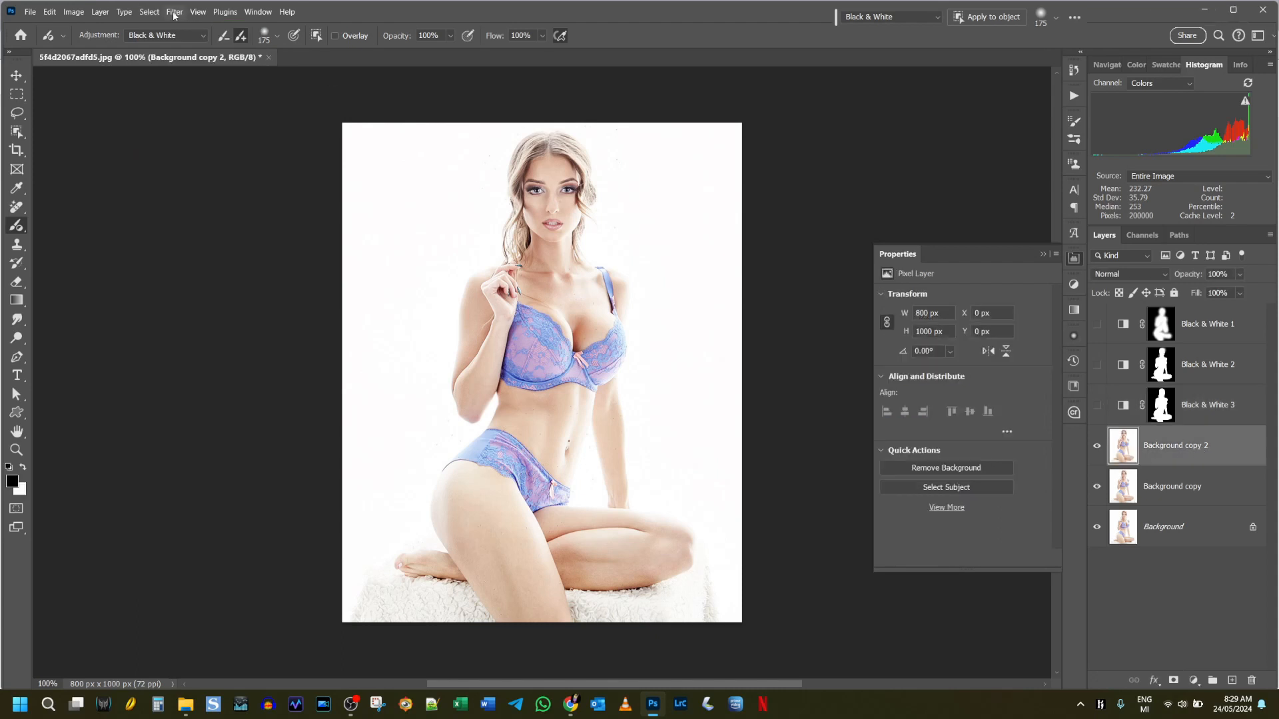
- Select the subject on Background copy 2 and switch to the regular Brush Tool
click(149, 12)
click(170, 154)
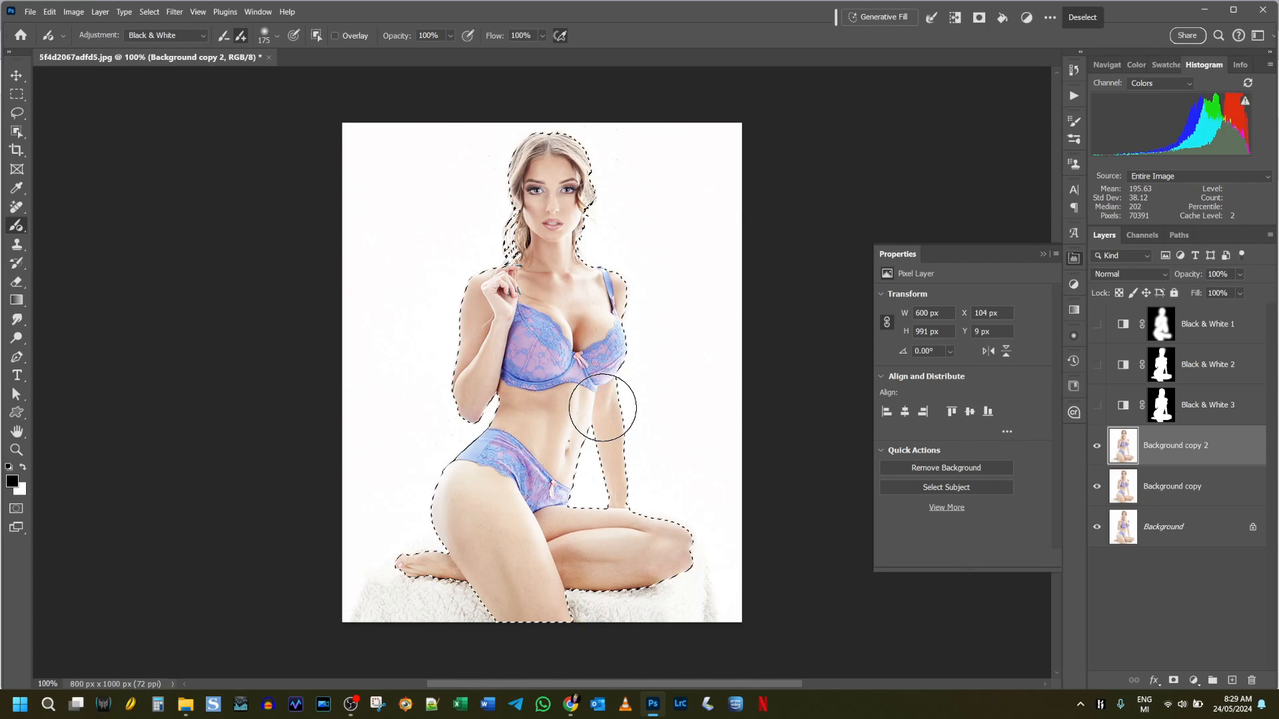
right_click(17, 225)
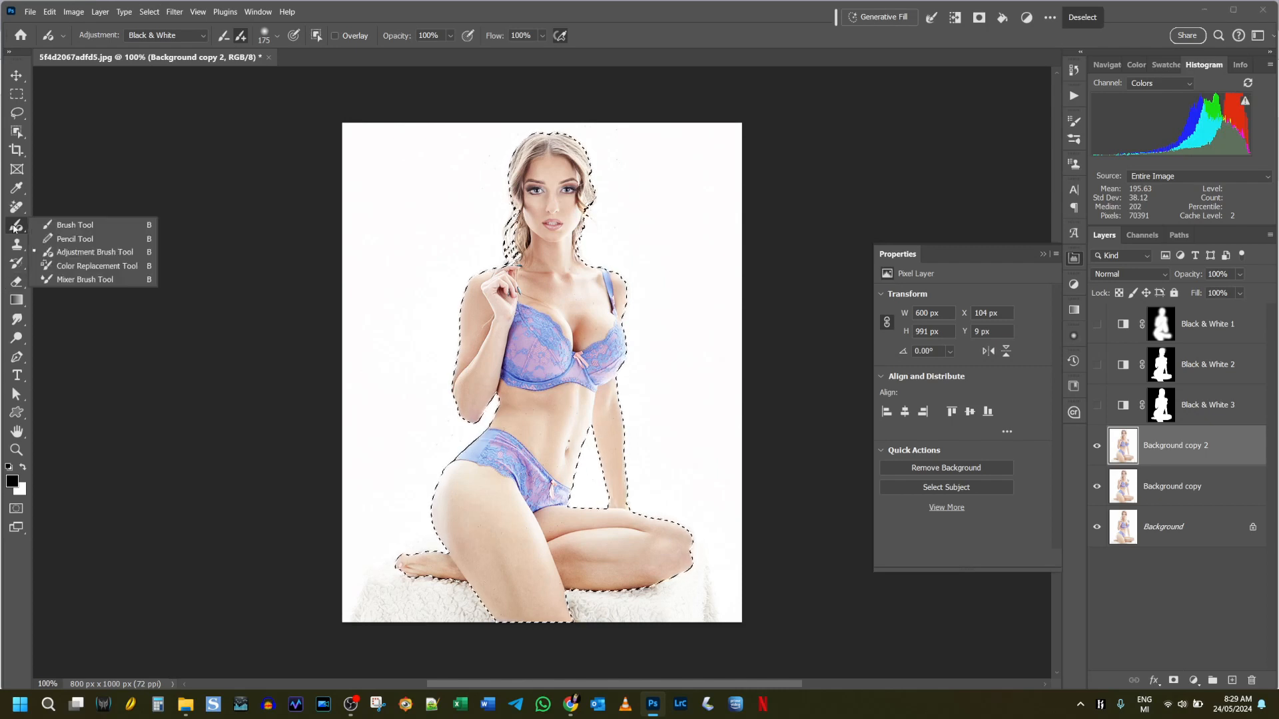
click(74, 225)
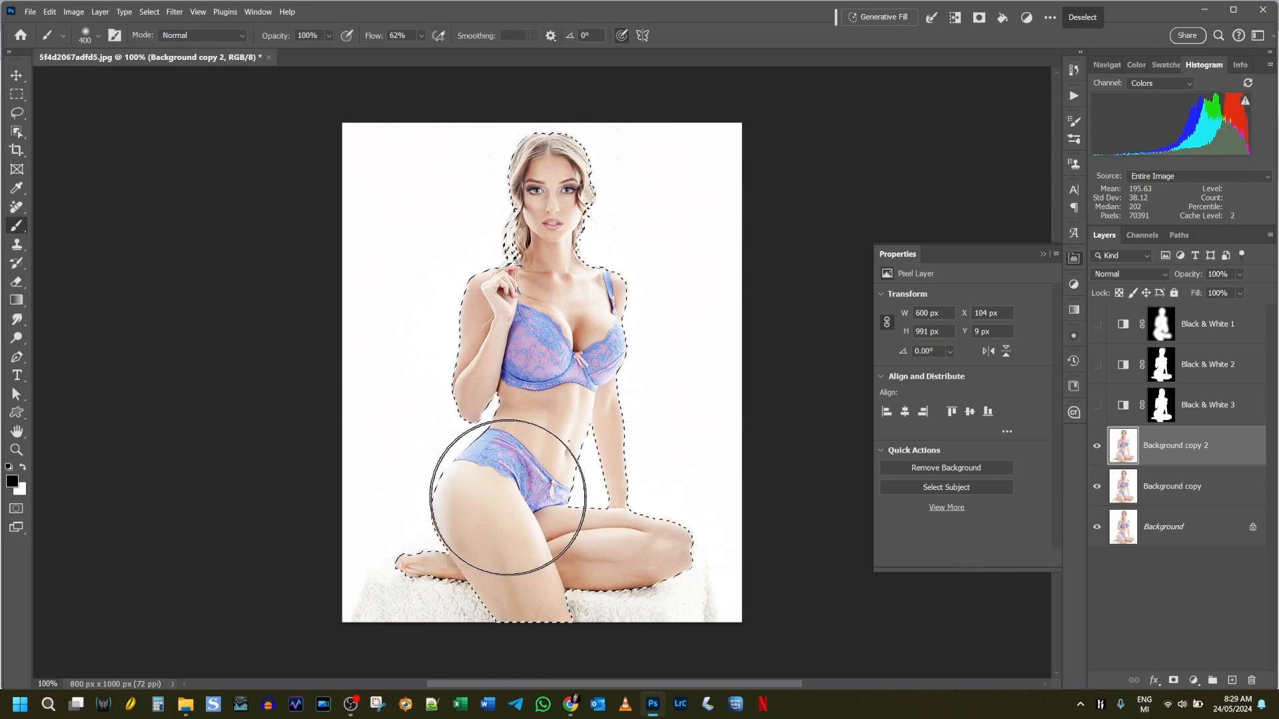
- Remove the lower body from the selection by painting it out in Quick Mask mode with a 250 px white brush
key(bracketleft)
key(bracketleft)
key(bracketleft)
key(bracketleft)
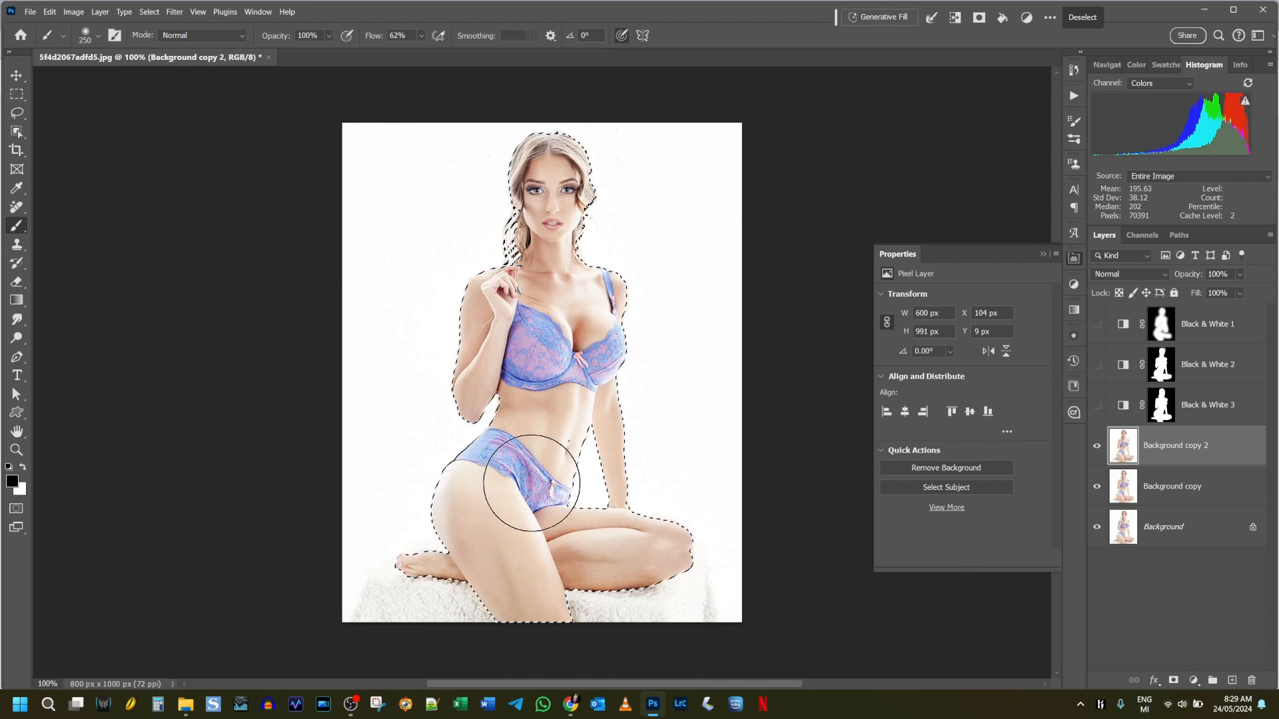
key(q)
key(x)
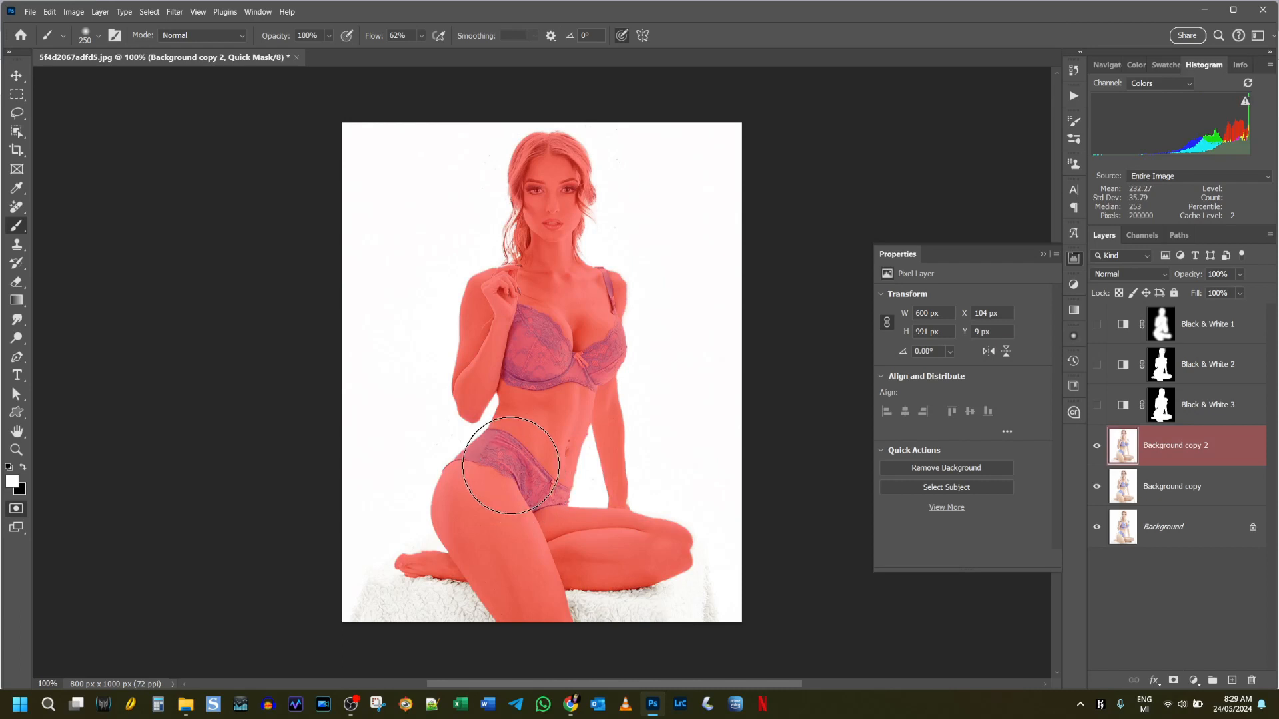
mouse_move(520, 452)
mouse_down()
mouse_move(460, 527)
mouse_move(477, 479)
mouse_move(510, 463)
mouse_move(456, 513)
mouse_move(467, 561)
mouse_move(398, 555)
mouse_move(496, 581)
mouse_move(502, 492)
mouse_move(524, 552)
mouse_move(552, 459)
mouse_move(530, 517)
mouse_move(620, 571)
mouse_move(581, 550)
mouse_move(687, 574)
mouse_move(535, 577)
mouse_move(557, 604)
mouse_move(465, 585)
mouse_move(510, 603)
mouse_move(504, 525)
mouse_move(492, 538)
mouse_move(552, 599)
mouse_move(599, 533)
mouse_up()
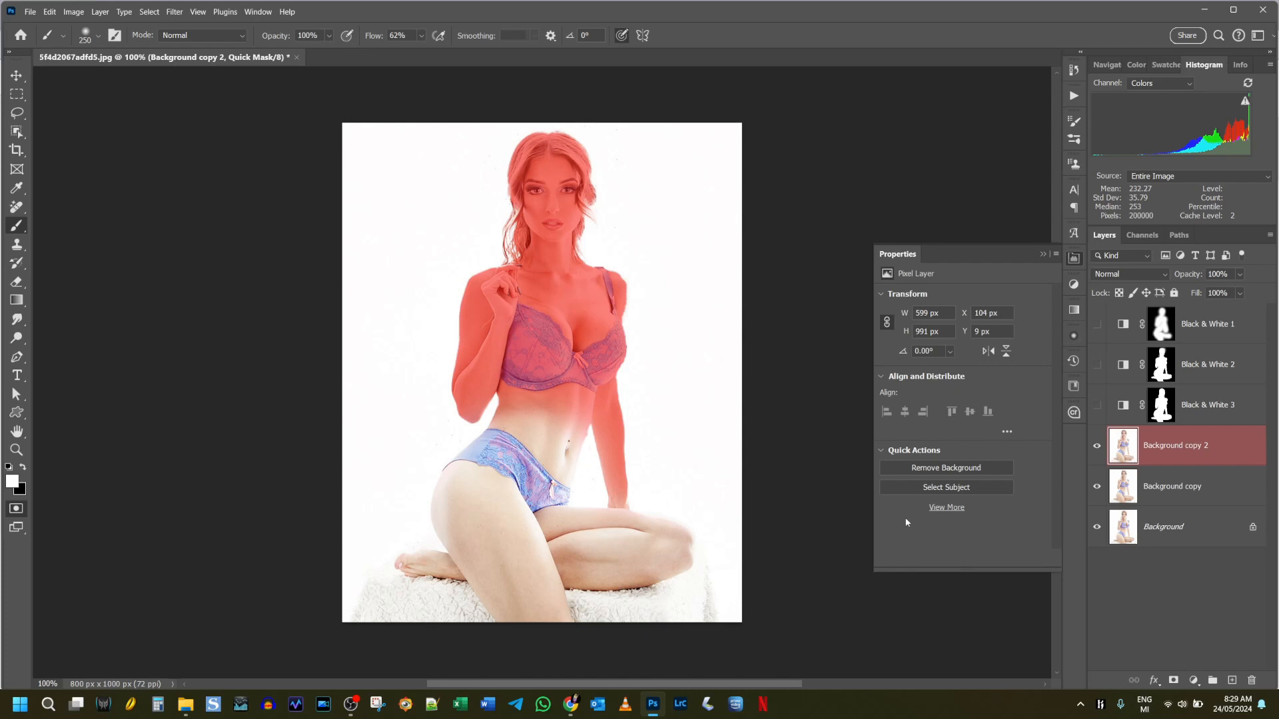
mouse_move(626, 466)
mouse_down()
mouse_move(471, 442)
mouse_move(581, 453)
mouse_move(542, 433)
mouse_move(536, 471)
mouse_move(542, 437)
mouse_move(531, 439)
mouse_up()
- Switch to the Adjustment Brush Tool and paint a Black & White adjustment into the upper-body selection
right_click(21, 229)
click(63, 252)
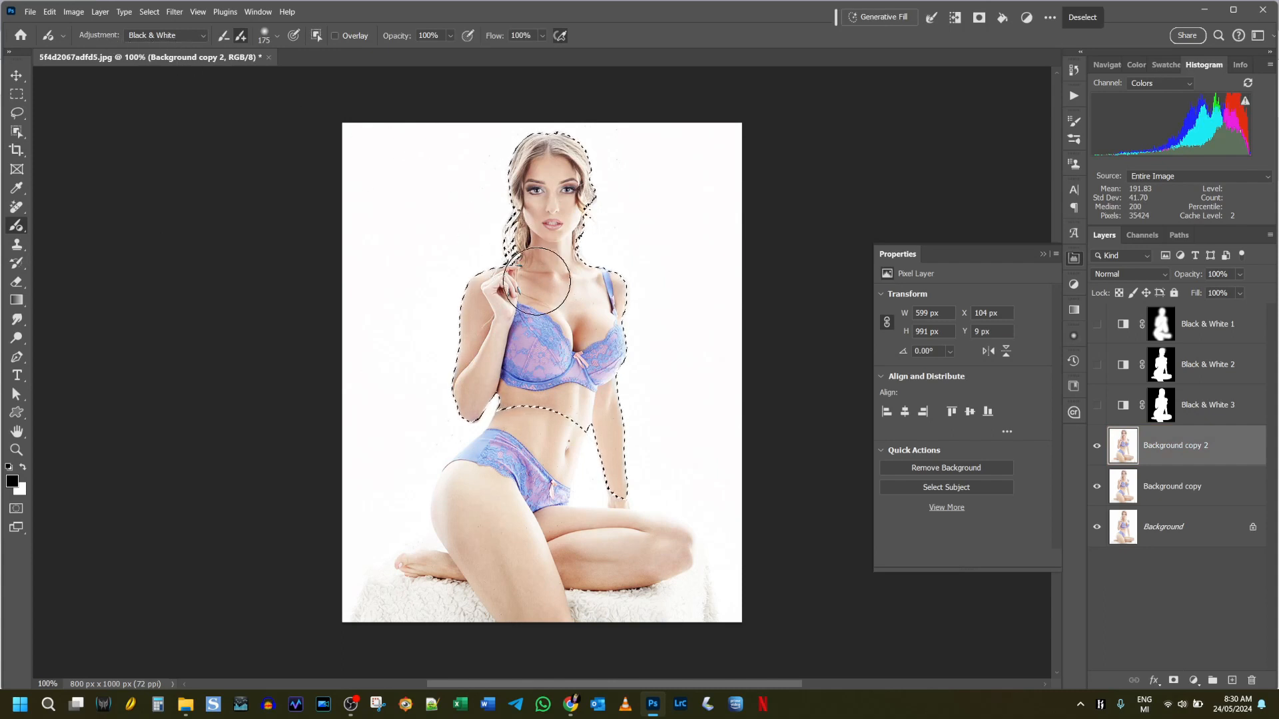
click(541, 163)
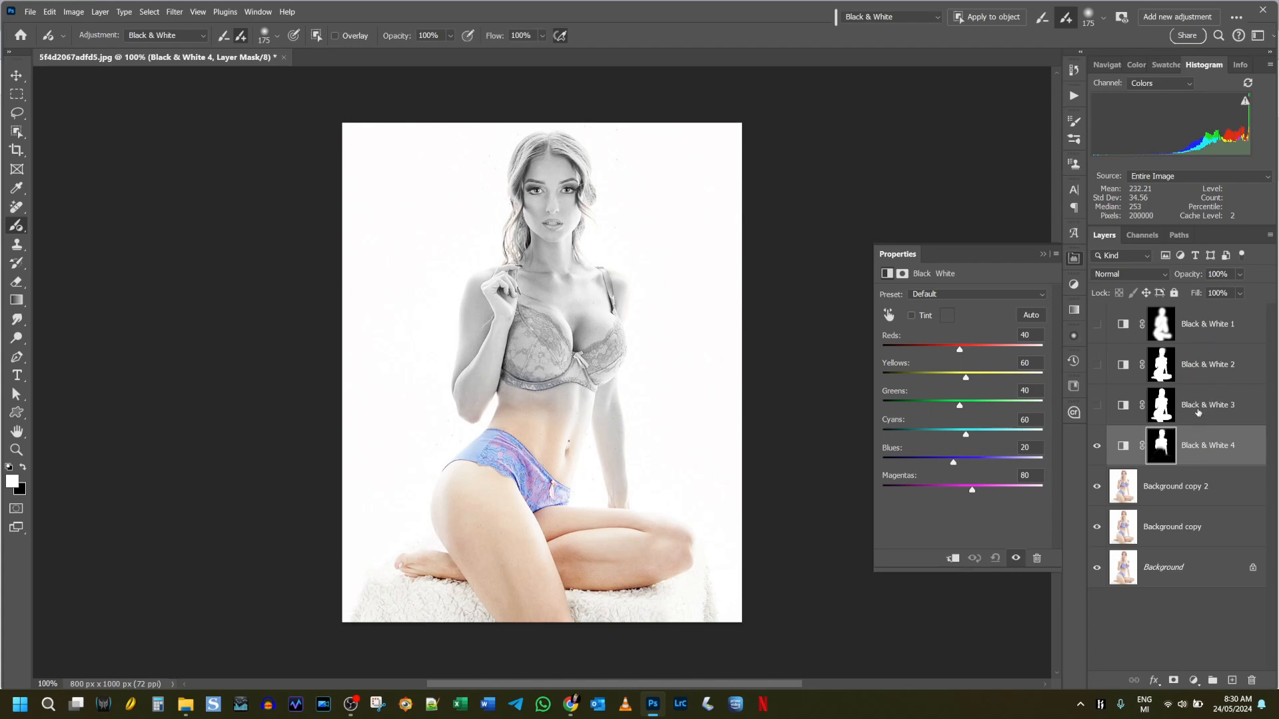
- Adjust Black & White 4 to Reds 68, Yellows 107, Greens 32, Cyans 195 and Blues -134
click(1123, 445)
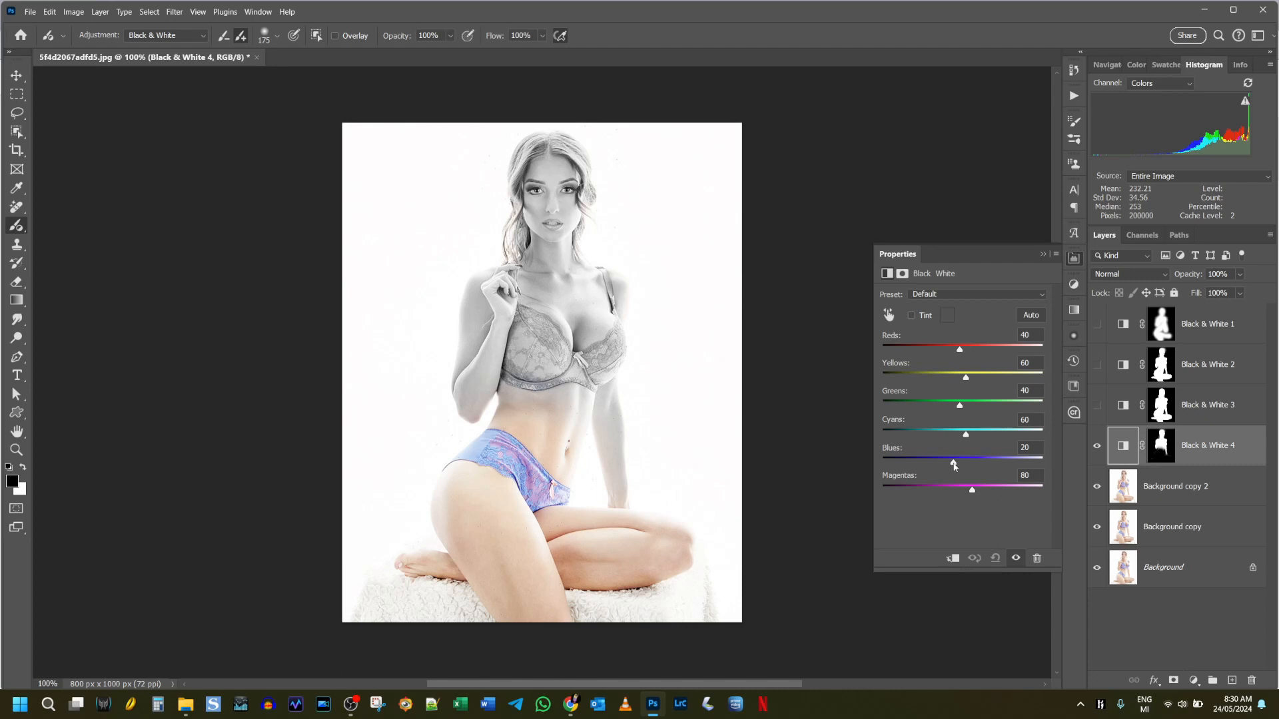
drag(953, 464, 910, 464)
drag(966, 379, 968, 349)
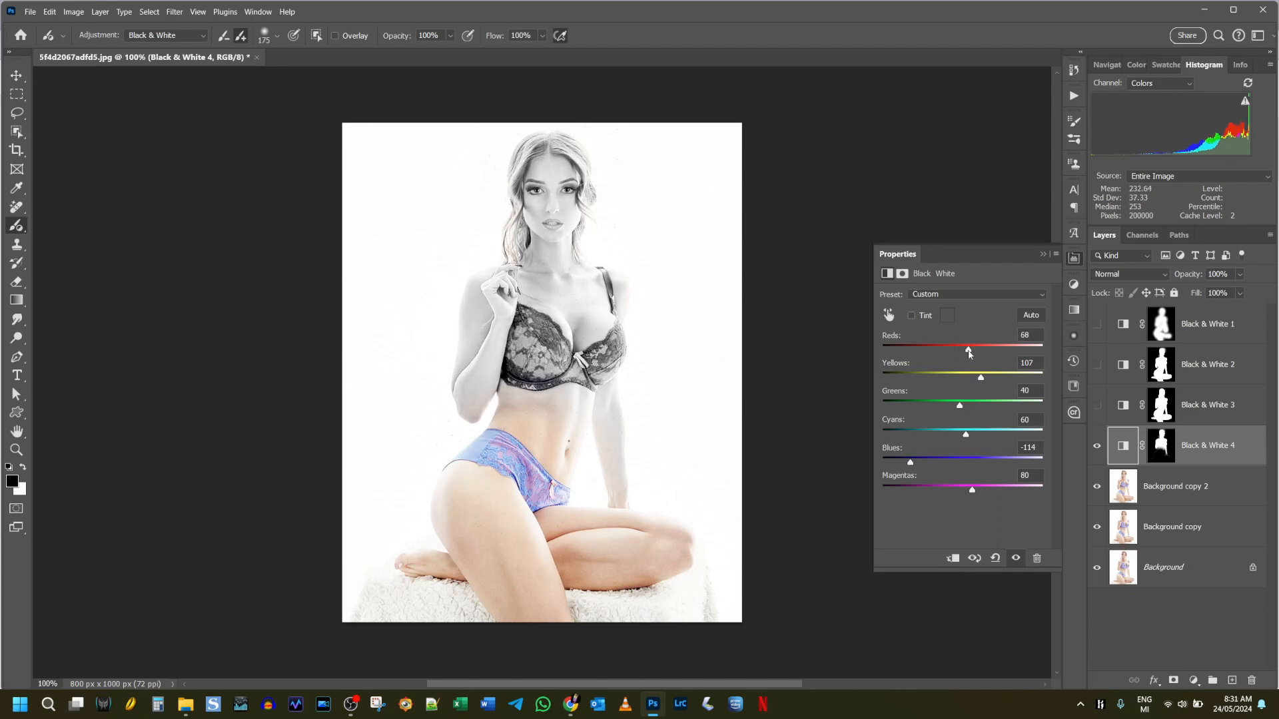
drag(960, 407, 1009, 435)
drag(911, 464, 904, 466)
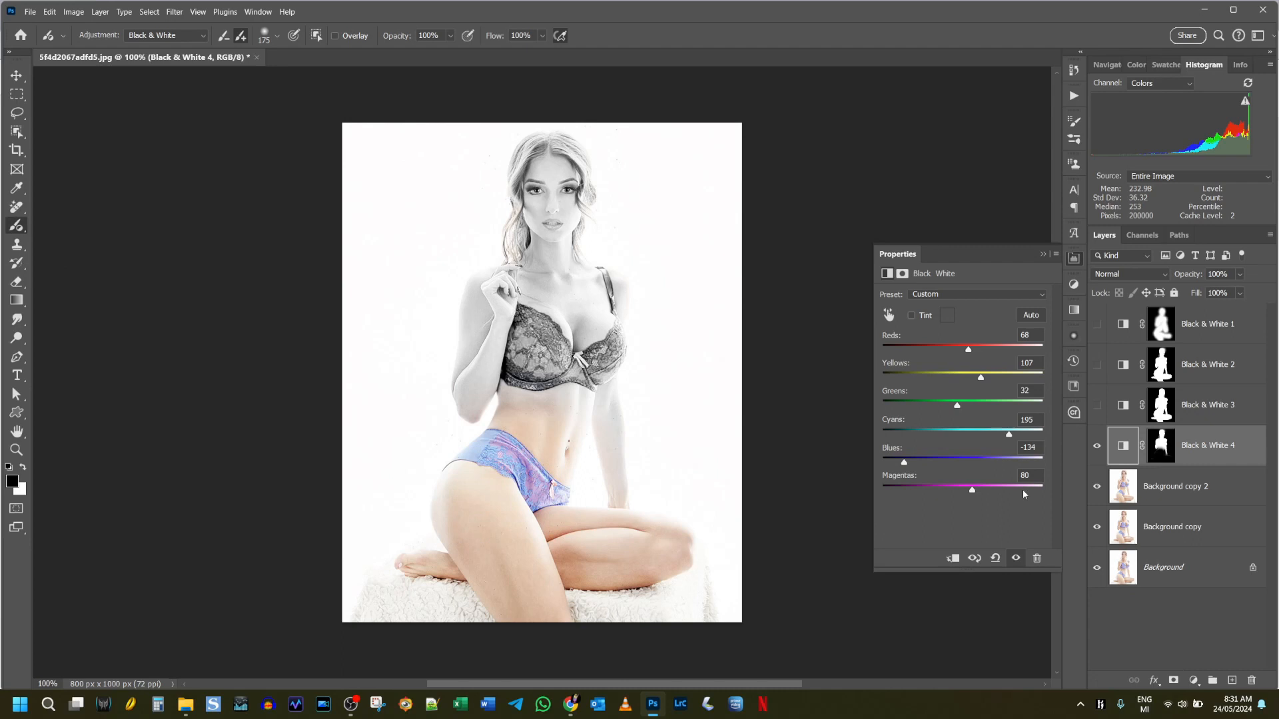
- Extend the Black & White 4 layer mask over the abdomen and resting hand with the regular Brush Tool at 100 px in white
click(1187, 489)
click(1189, 454)
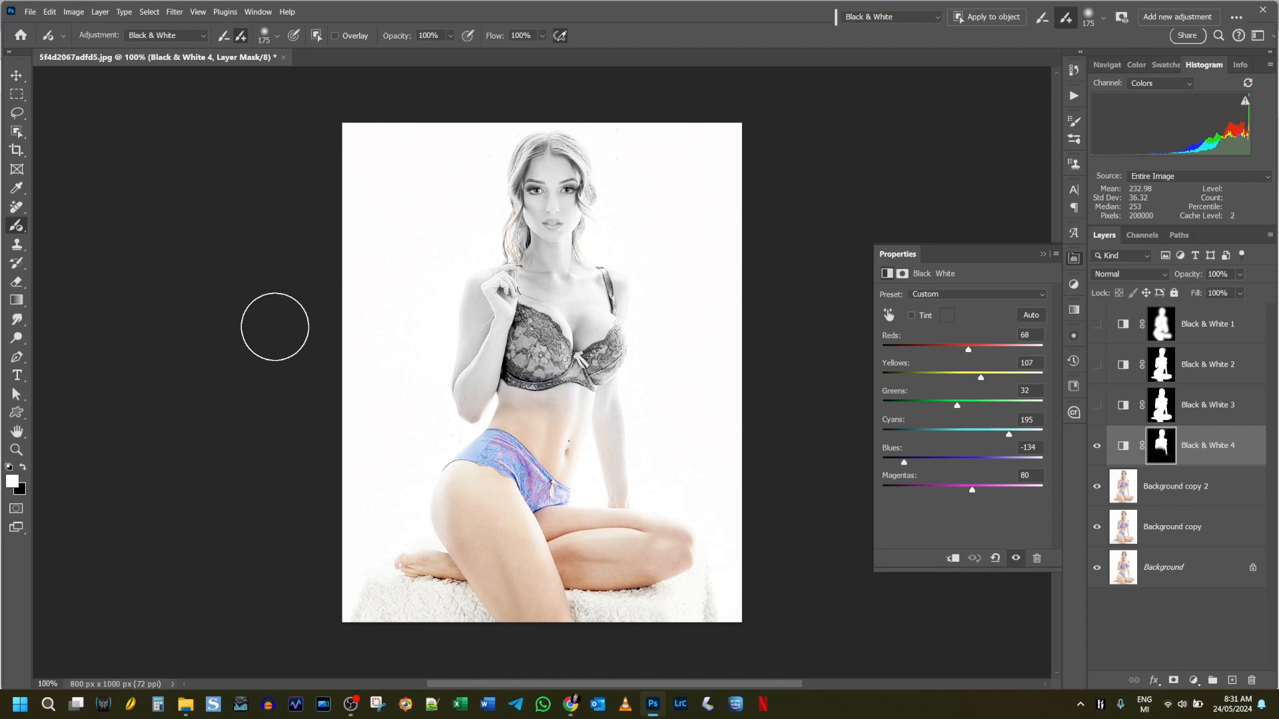
right_click(15, 230)
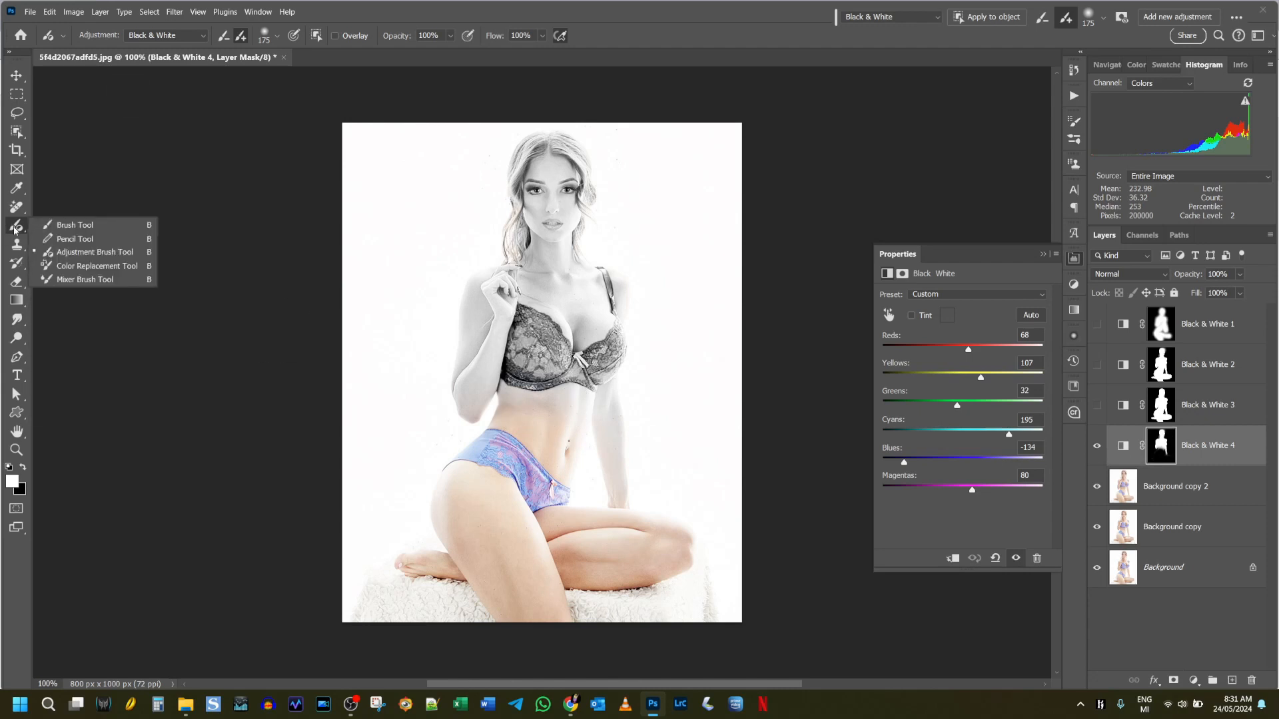
click(46, 227)
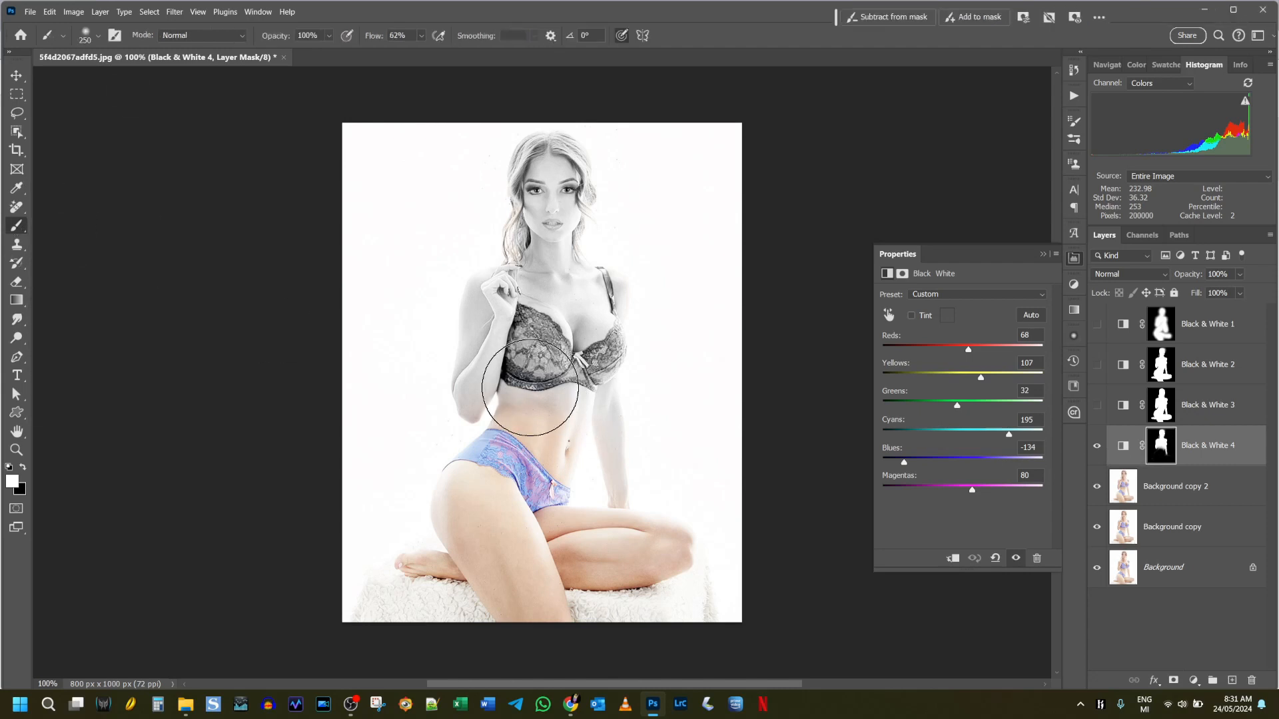
key(bracketleft)
key(bracketleft)
key(bracketleft)
key(bracketleft)
key(bracketleft)
drag(505, 408, 563, 456)
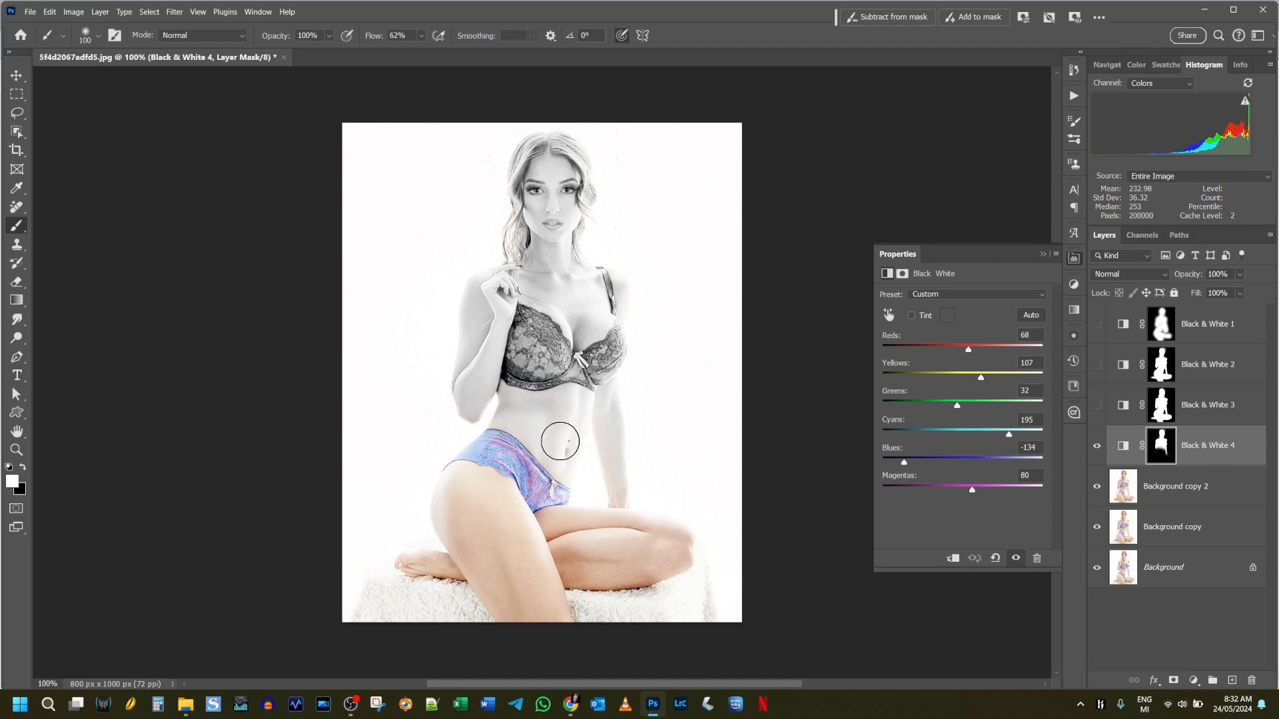
drag(611, 481, 628, 492)
- Paint a new Black & White adjustment over the front thigh on Background copy 2 with the Adjustment Brush Tool
right_click(14, 229)
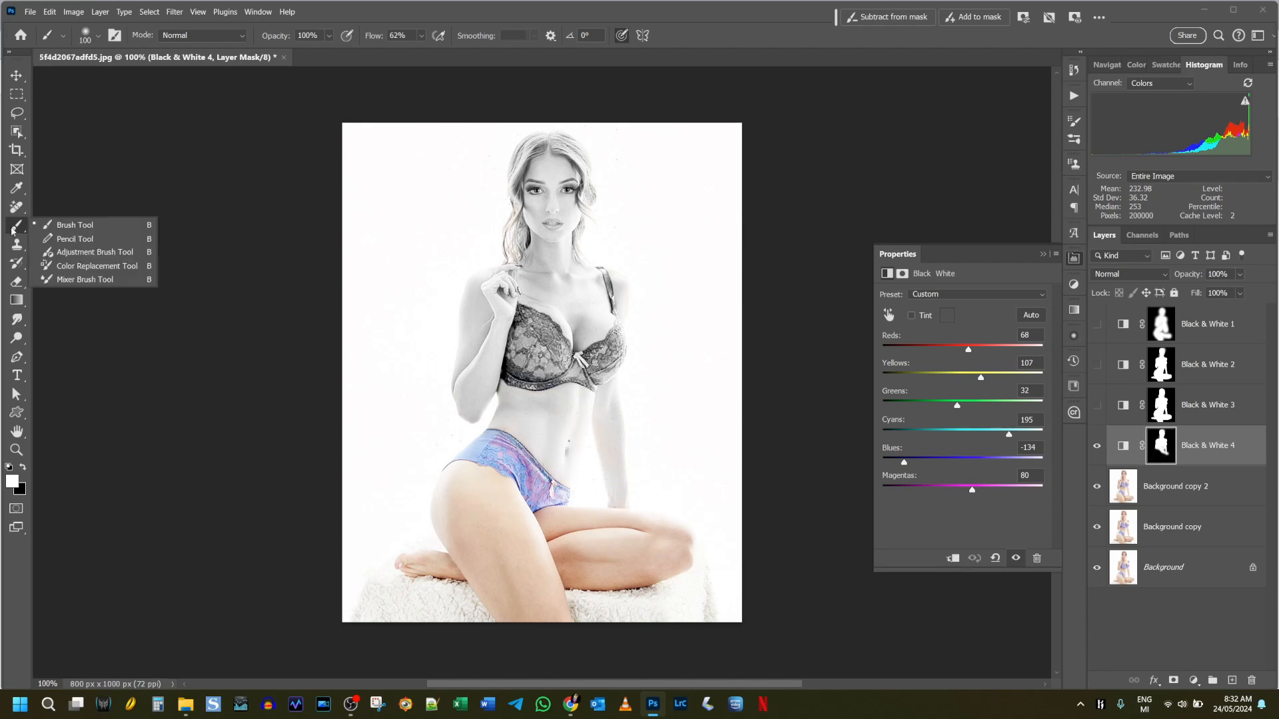
click(53, 259)
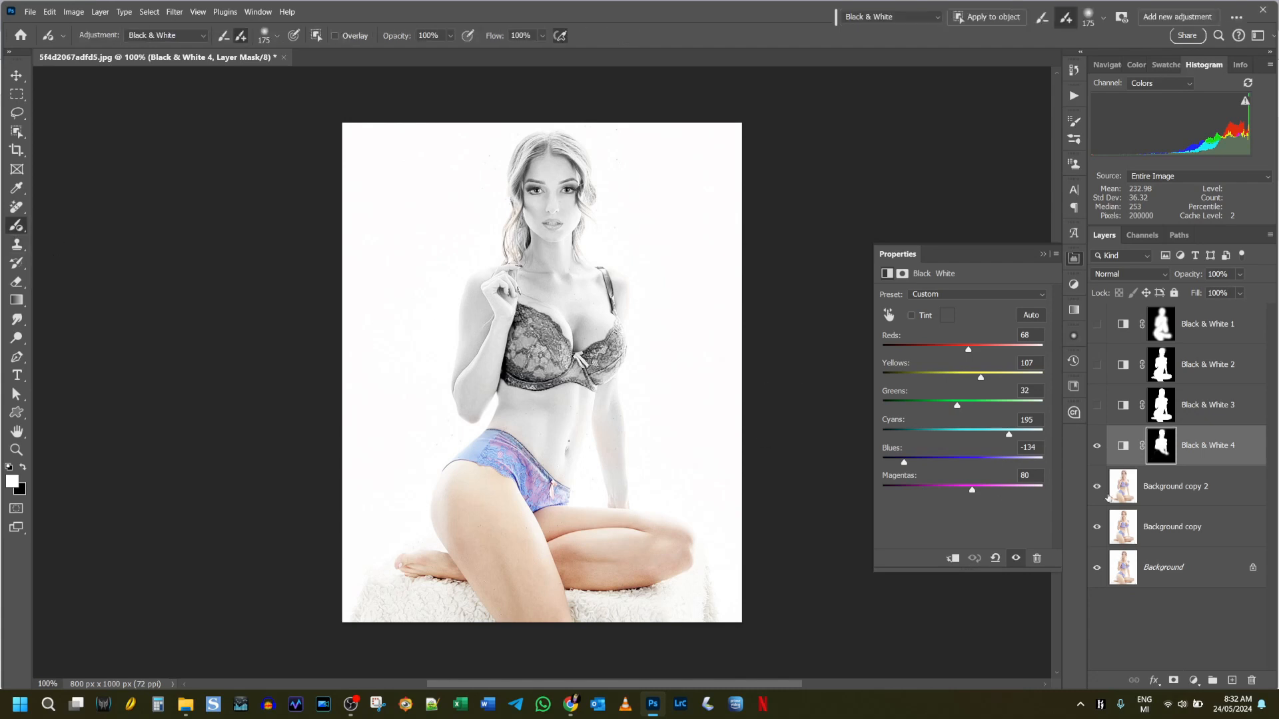
click(1165, 498)
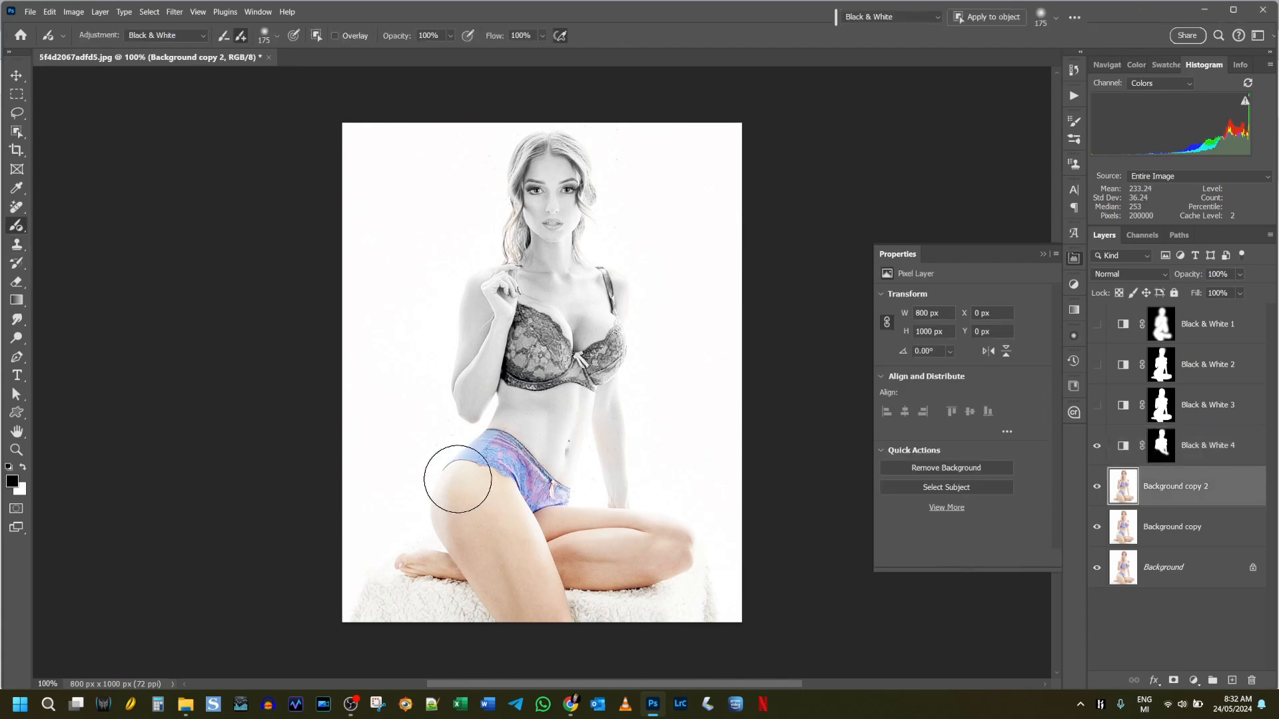
mouse_move(456, 496)
mouse_down()
mouse_move(510, 541)
mouse_move(469, 518)
mouse_move(519, 600)
mouse_move(506, 557)
mouse_move(533, 575)
mouse_move(541, 615)
mouse_move(525, 534)
mouse_move(538, 541)
mouse_up()
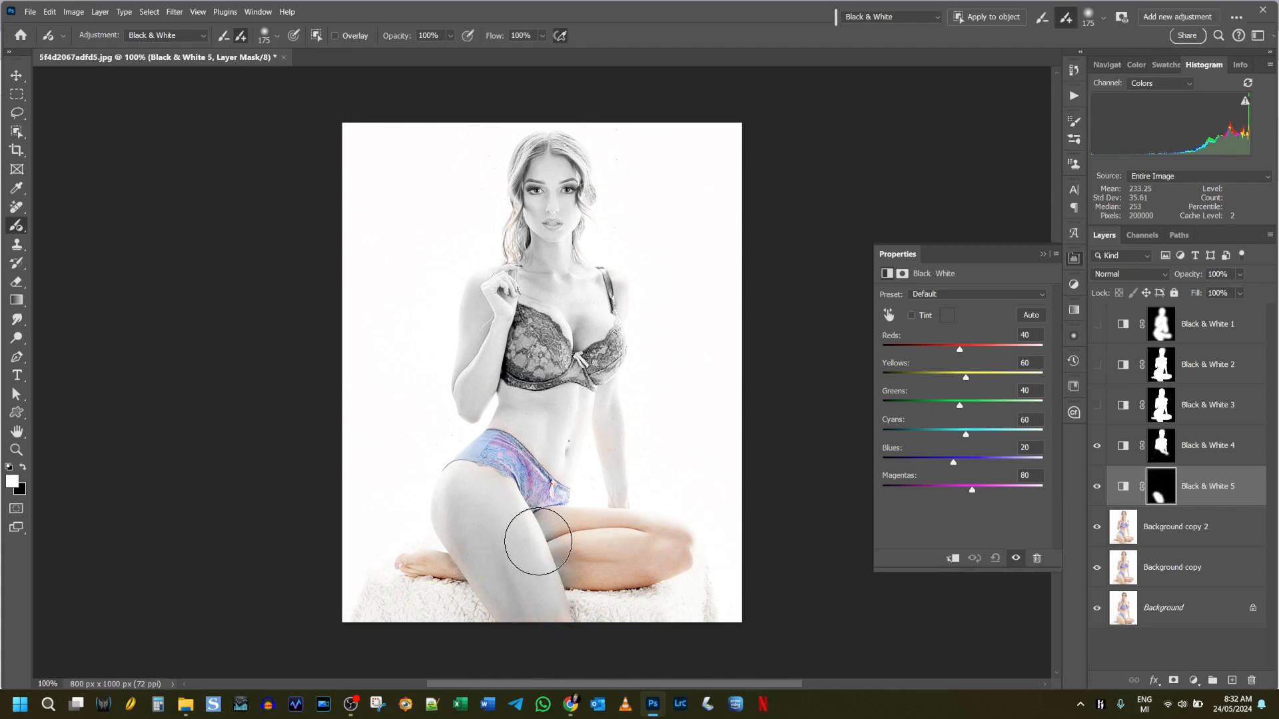
- Reduce the brush to 90 px and extend the Black & White 5 adjustment over the folded leg and foot
key(bracketleft)
key(bracketleft)
key(bracketleft)
key(bracketleft)
mouse_move(559, 526)
mouse_down()
mouse_move(673, 543)
mouse_move(605, 529)
mouse_move(536, 538)
mouse_move(595, 571)
mouse_move(643, 568)
mouse_move(676, 546)
mouse_move(581, 558)
mouse_move(636, 570)
mouse_up()
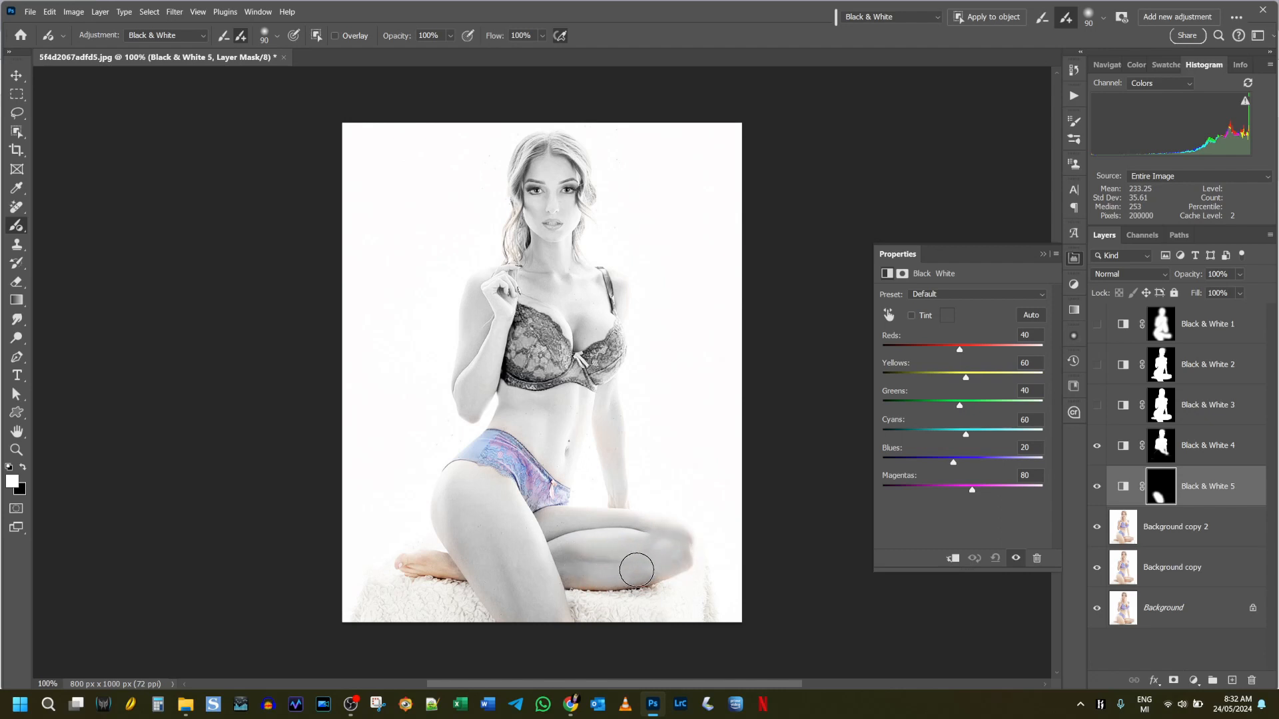
mouse_move(558, 573)
mouse_down()
mouse_move(407, 562)
mouse_move(539, 581)
mouse_move(616, 565)
mouse_up()
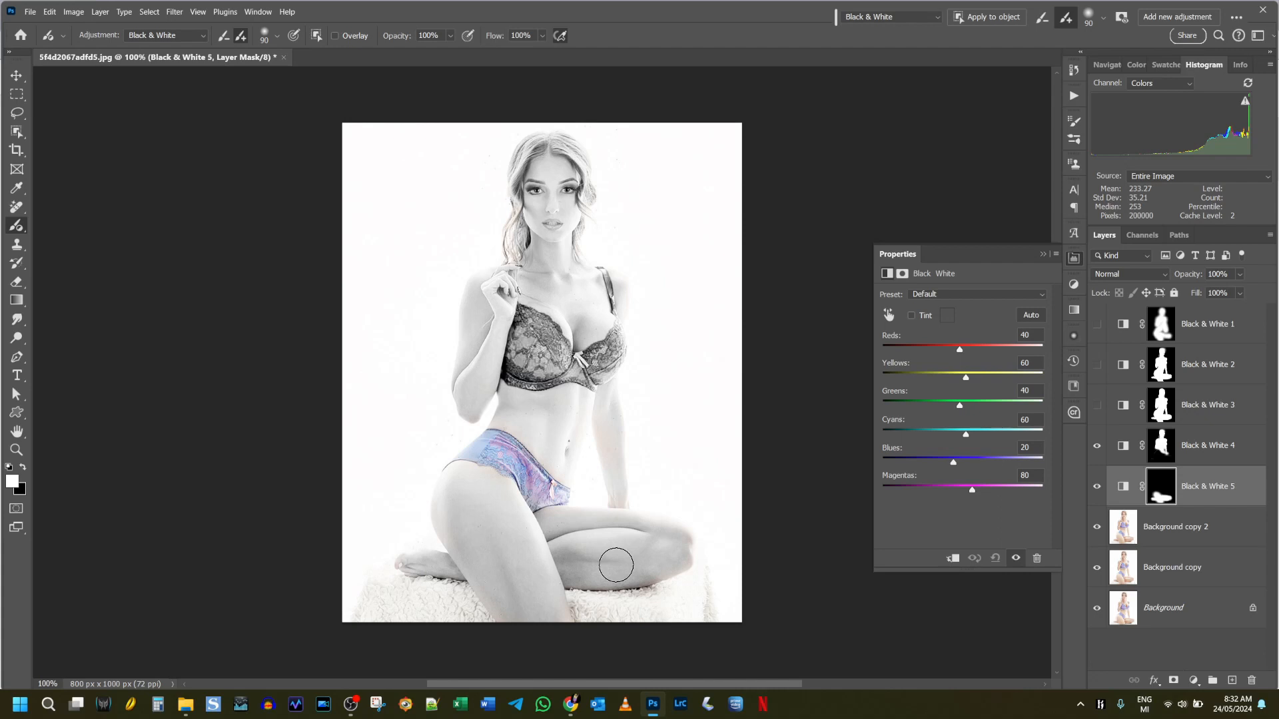
- Extend the Black & White 5 adjustment over both arms and the waist
mouse_move(602, 419)
mouse_down()
mouse_move(618, 492)
mouse_move(608, 406)
mouse_up()
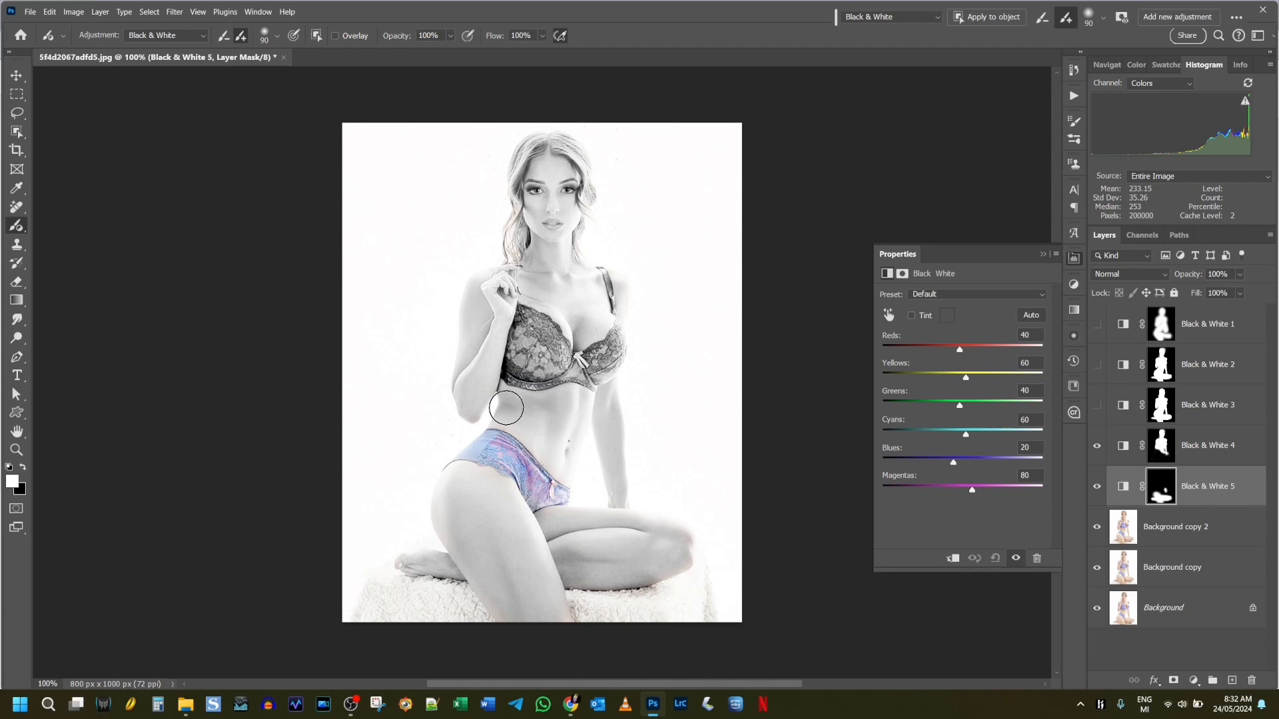
drag(581, 465, 582, 423)
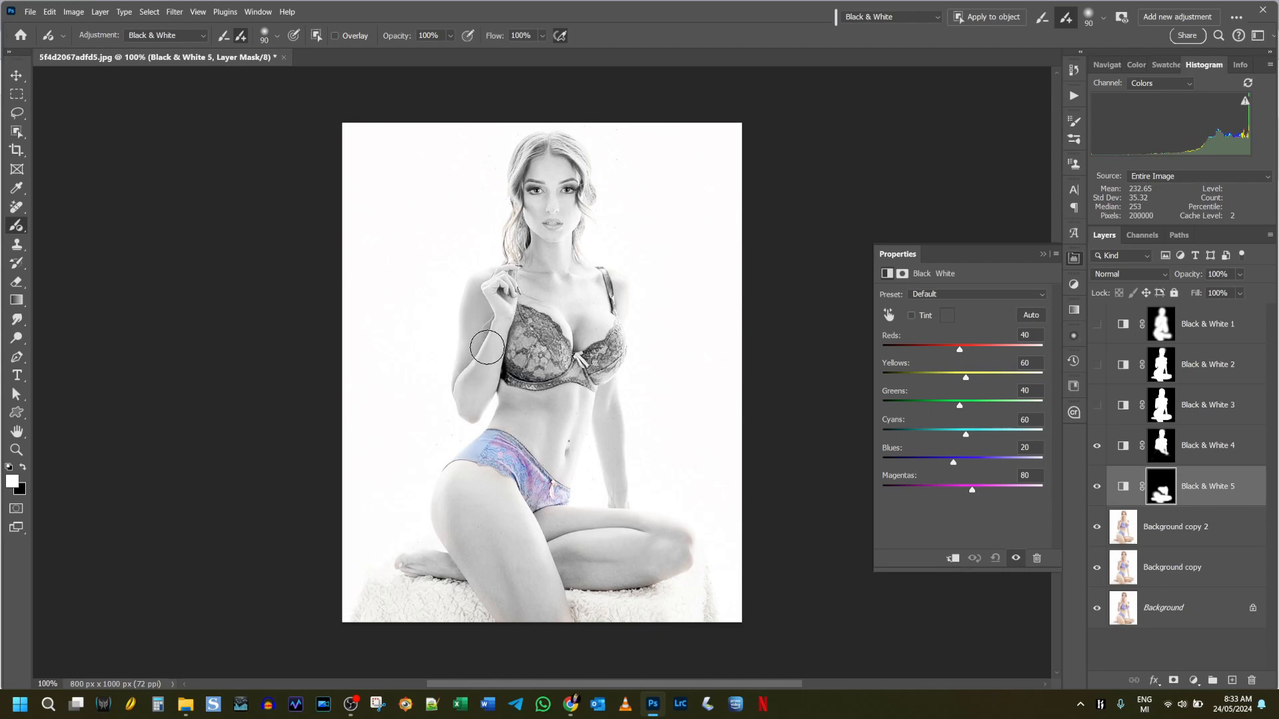
drag(491, 356, 490, 364)
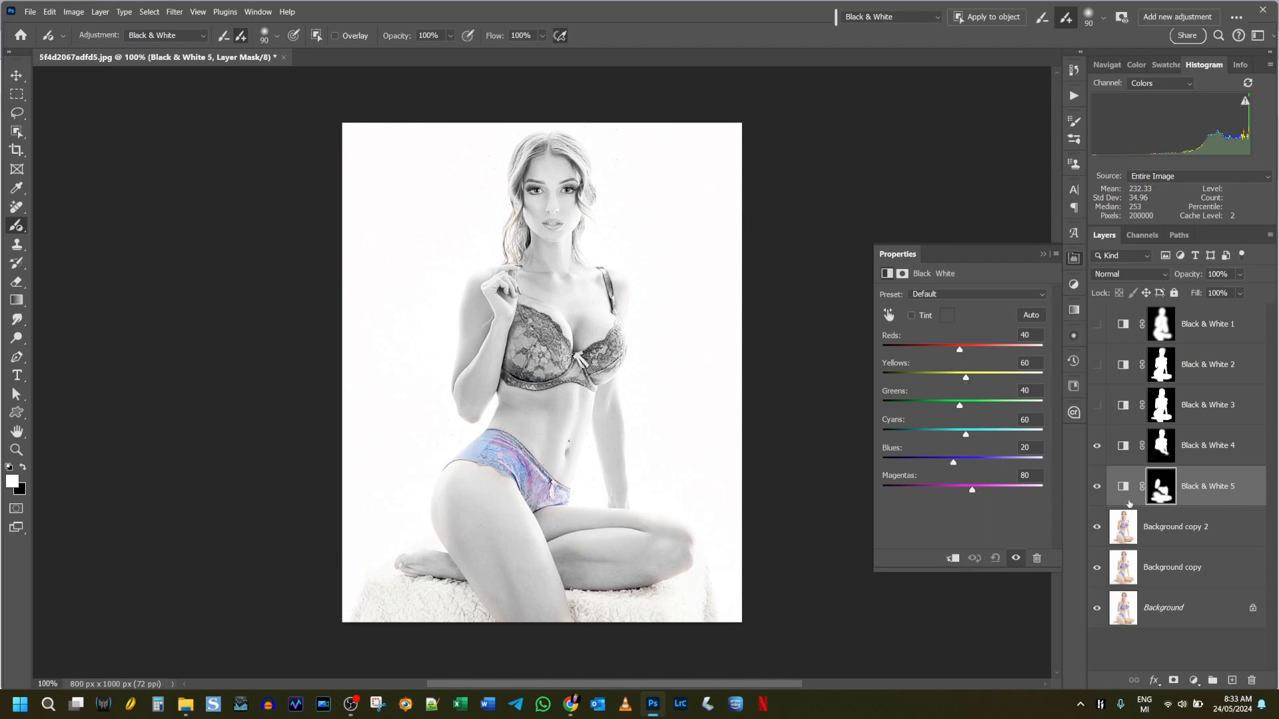
- Compare the slider settings of the Black & White 4 and Black & White 5 adjustment layers
click(1126, 454)
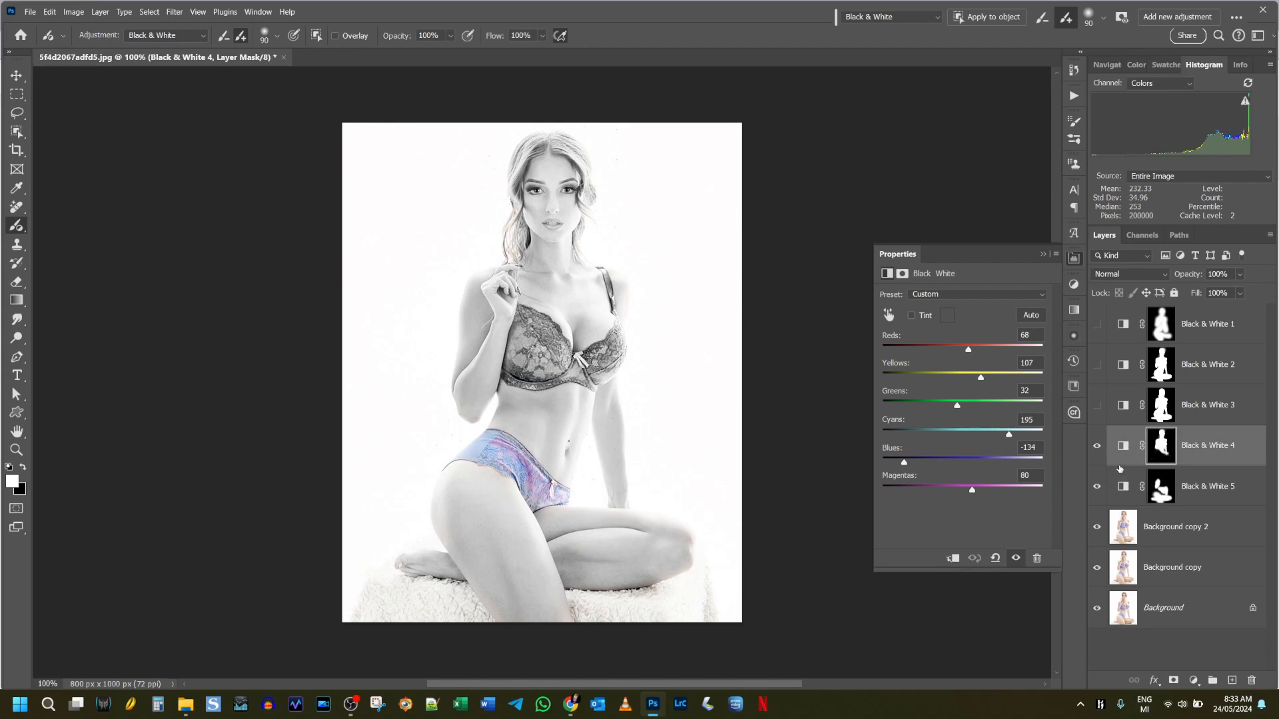
click(1122, 484)
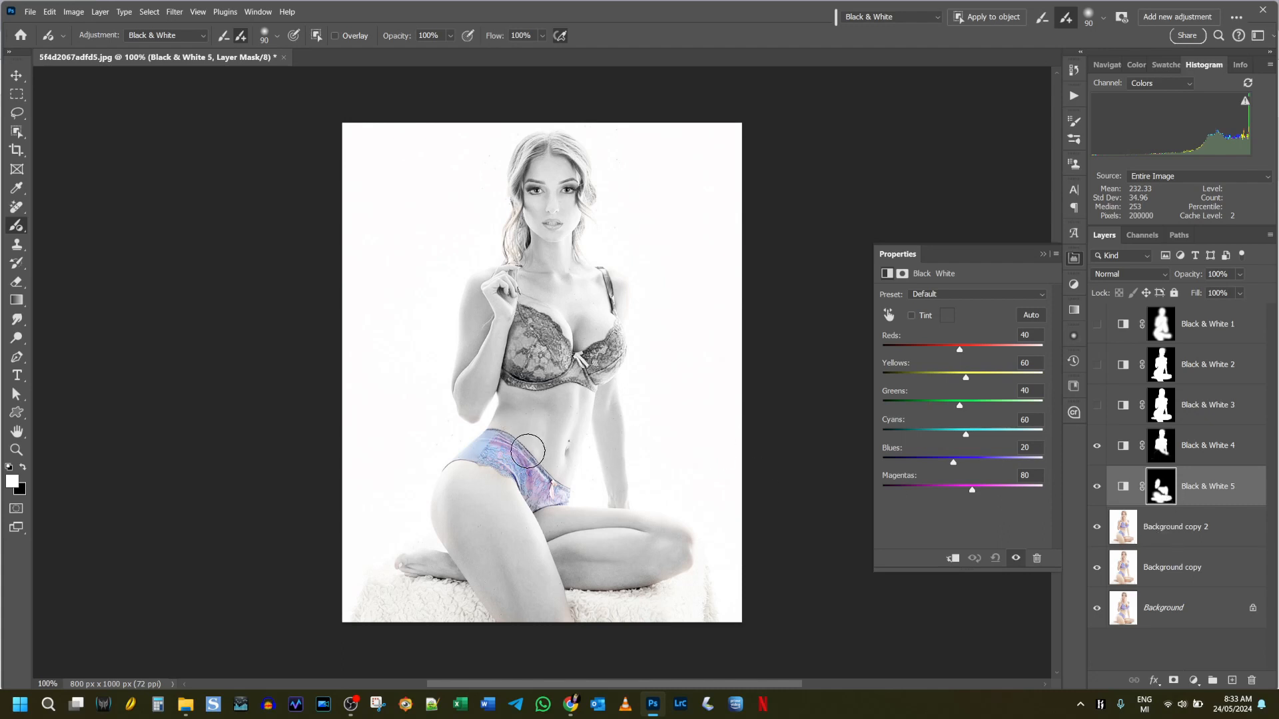
click(1126, 493)
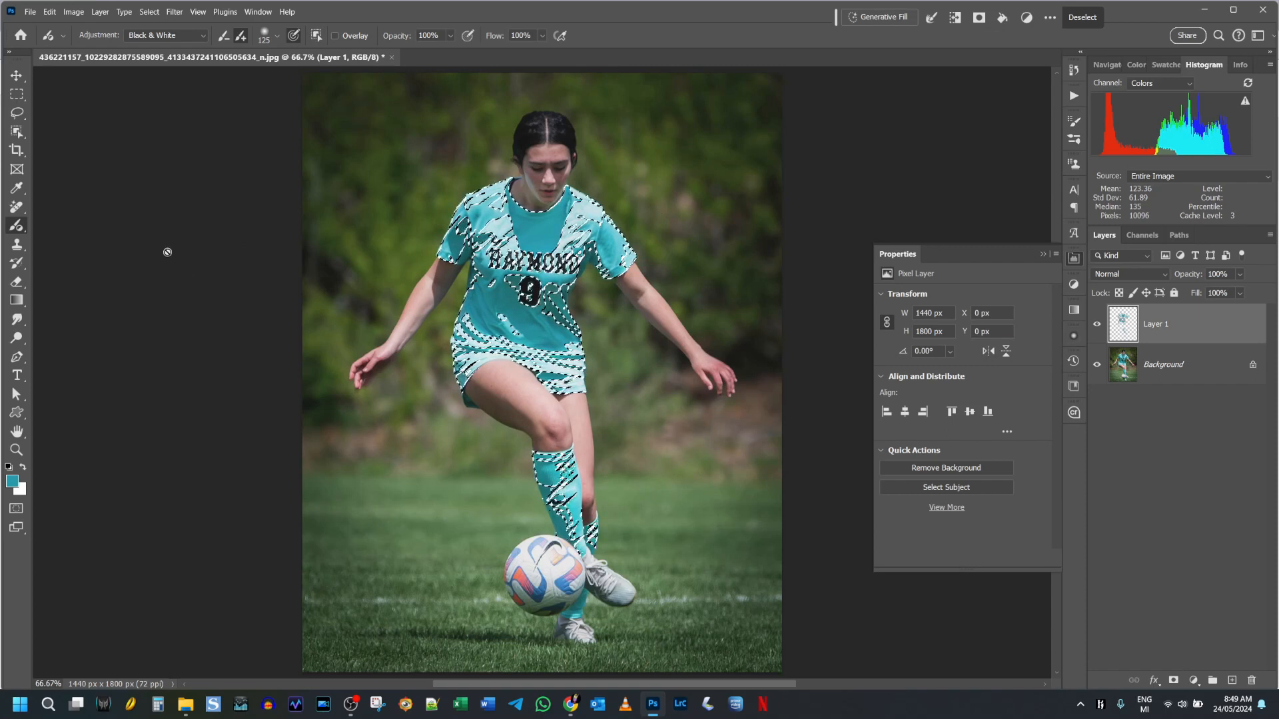
- Try painting a Black & White adjustment over the selected soccer uniform with a 1200 px Adjustment Brush, and undo it
key(bracketright)
key(bracketright)
key(bracketright)
key(bracketright)
key(bracketright)
key(bracketright)
key(bracketright)
key(bracketright)
key(bracketright)
key(bracketright)
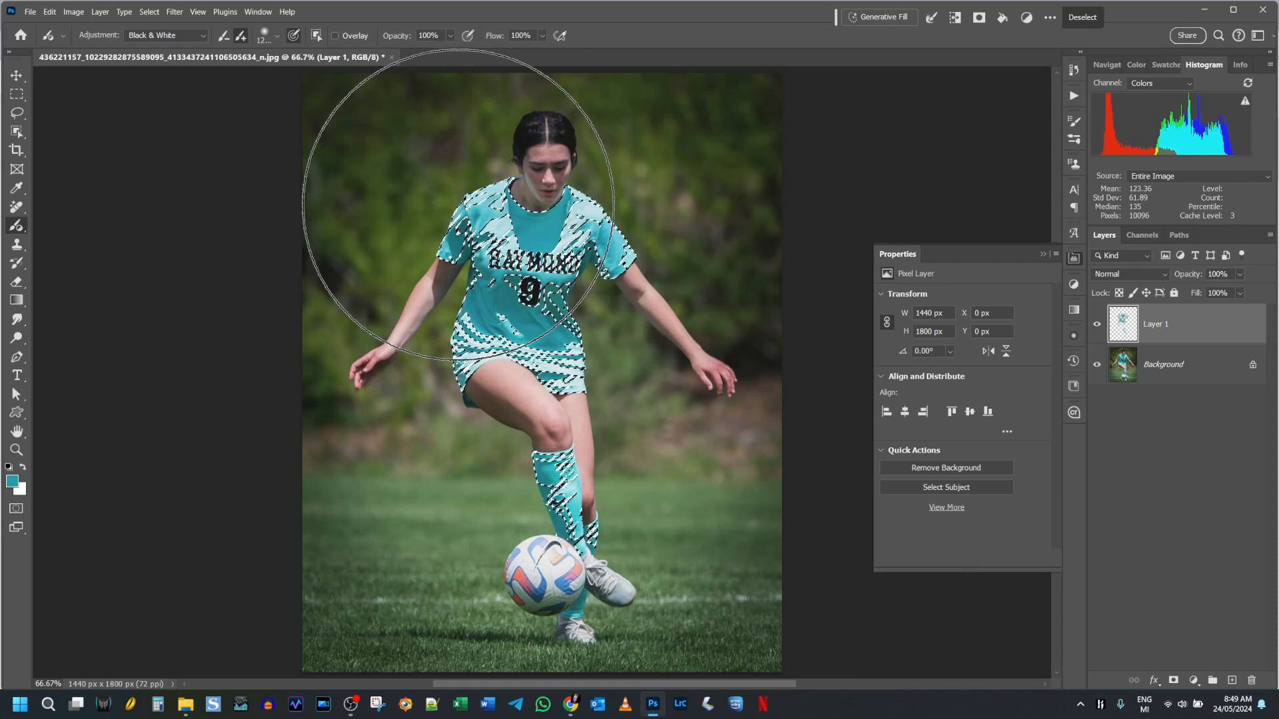
click(461, 200)
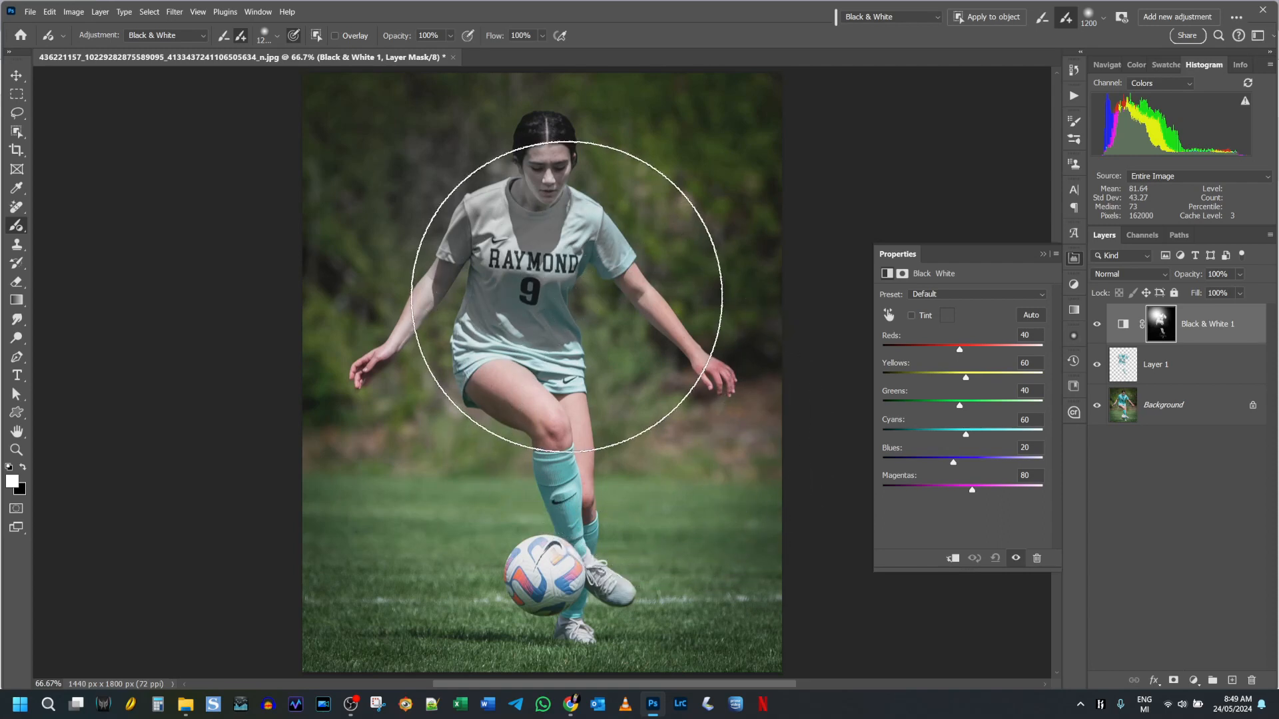
key(ctrl+z)
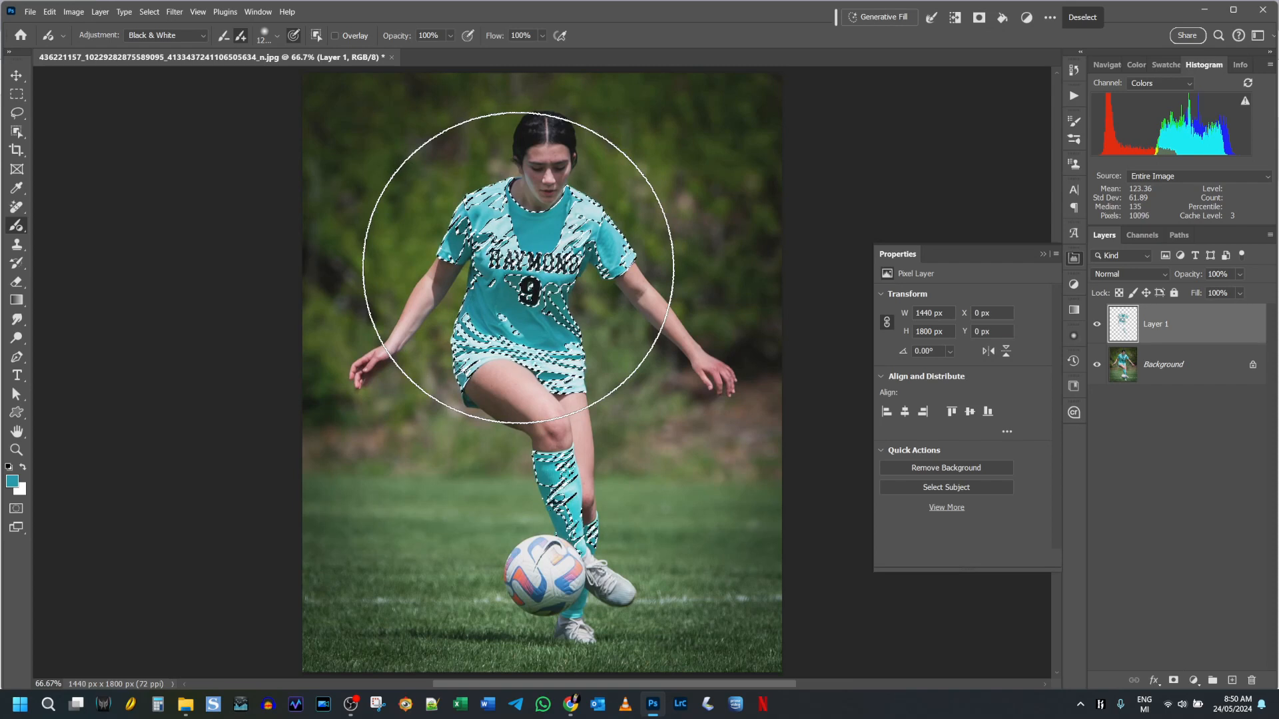
- Reduce the Adjustment Brush to 90 px and paint a Black & White adjustment into the uniform selection
key(bracketleft)
key(bracketleft)
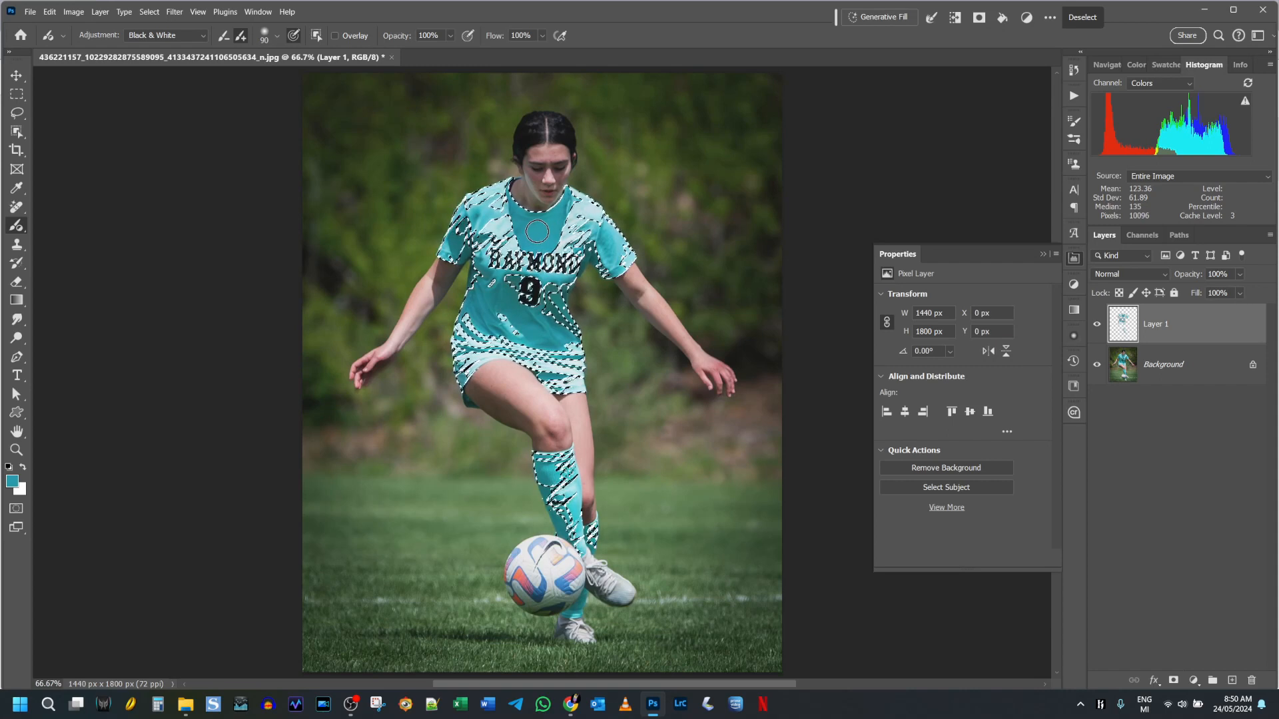
click(537, 232)
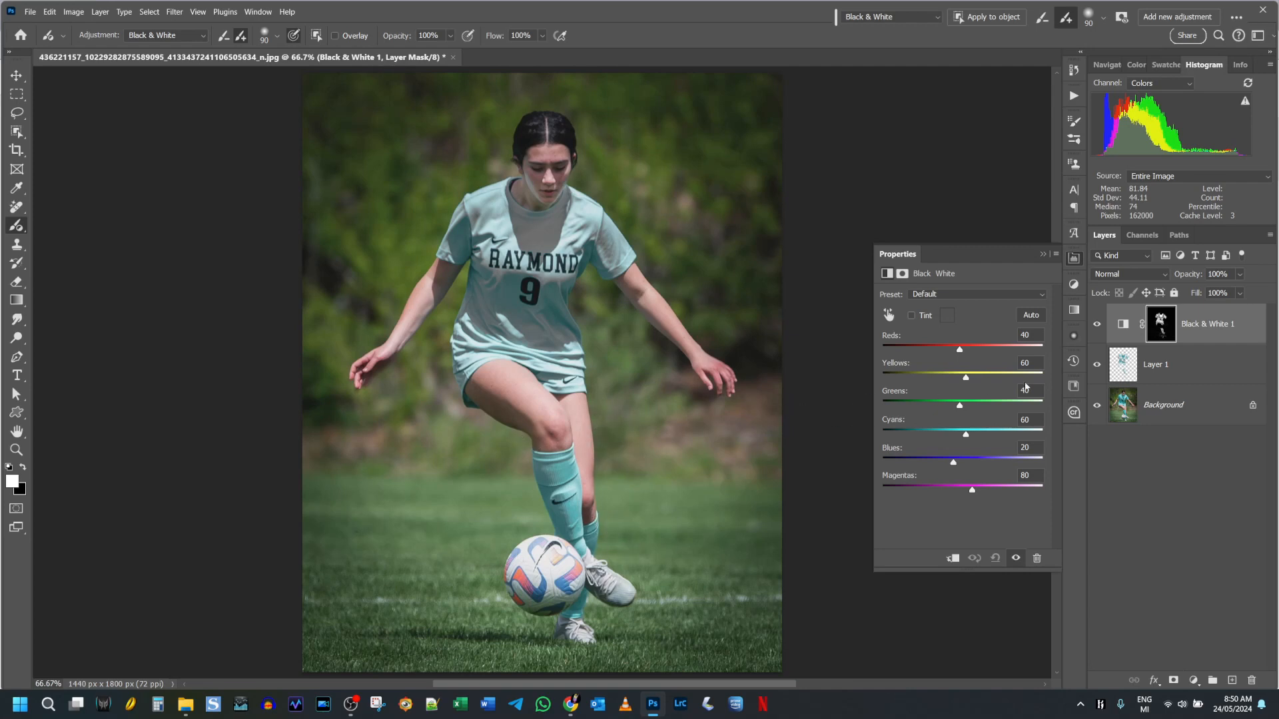
- Delete Layer 1 and the Black & White 1 adjustment layer, leaving only the Background
click(1174, 368)
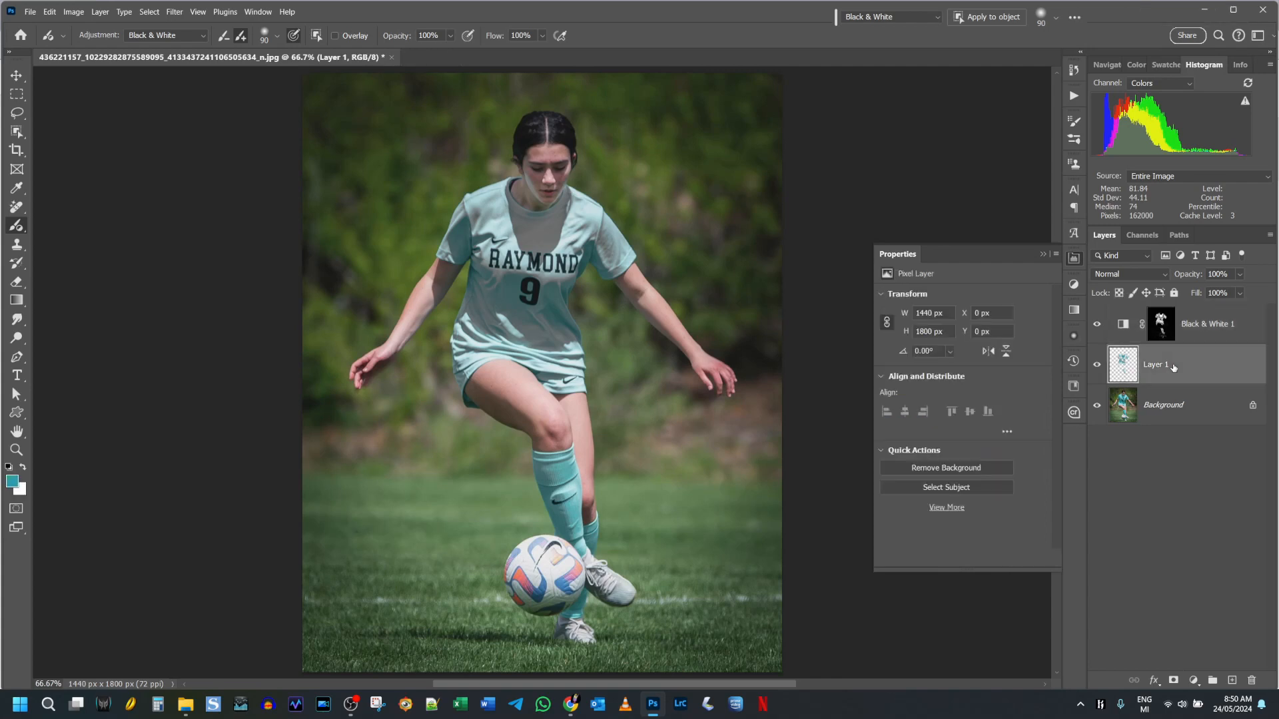
shift+click(1202, 326)
click(1250, 686)
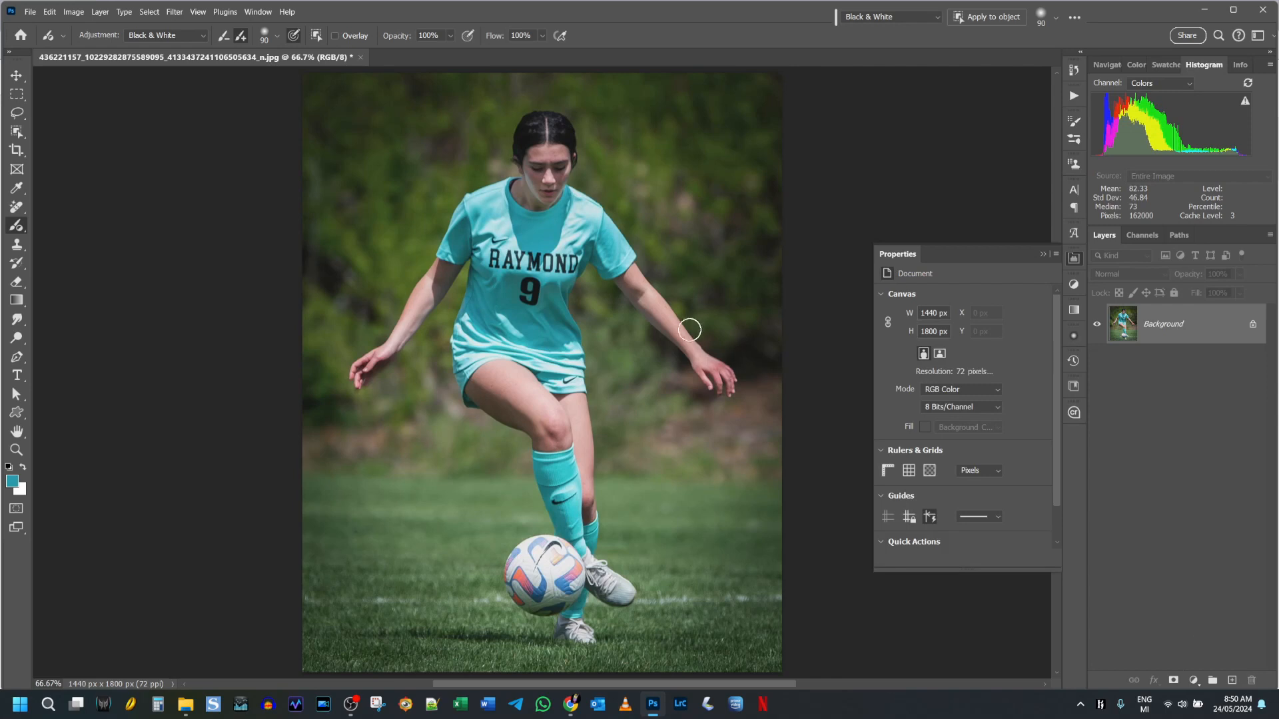
- Select the turquoise uniform by Color Range with fuzziness 146, try painting a Black & White adjustment into the selection, and undo both
click(172, 15)
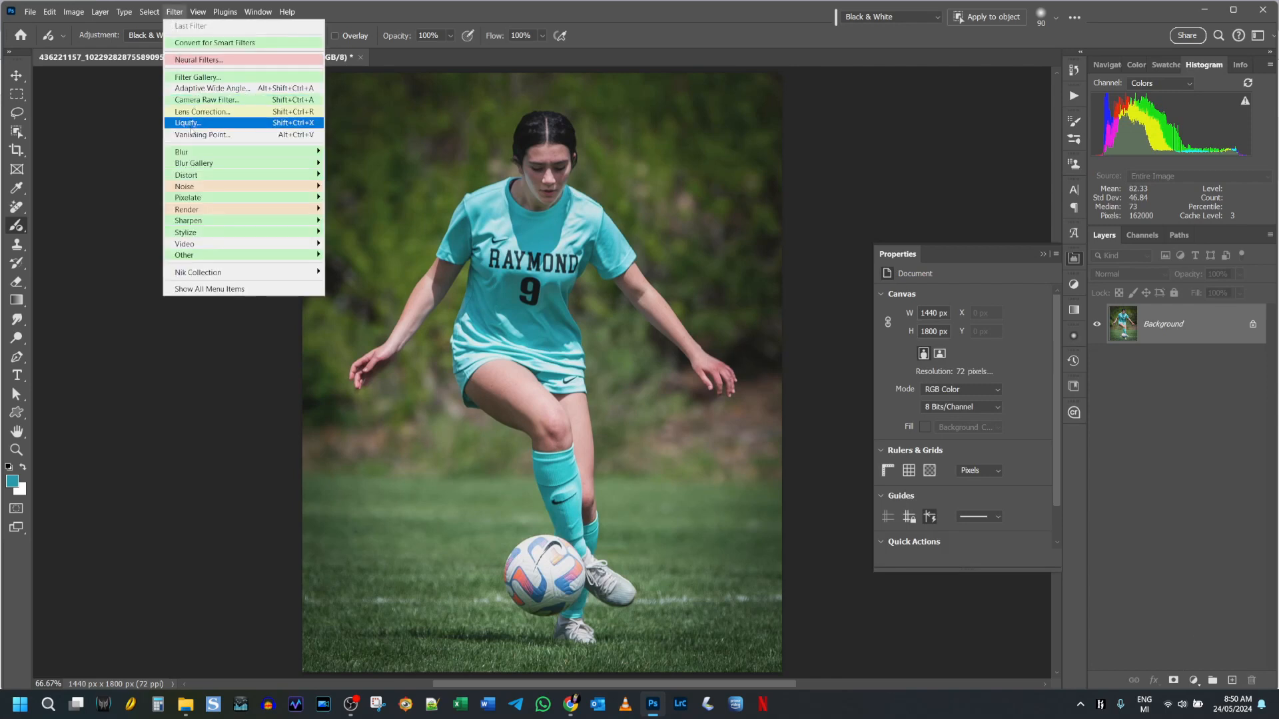
mouse_move(150, 12)
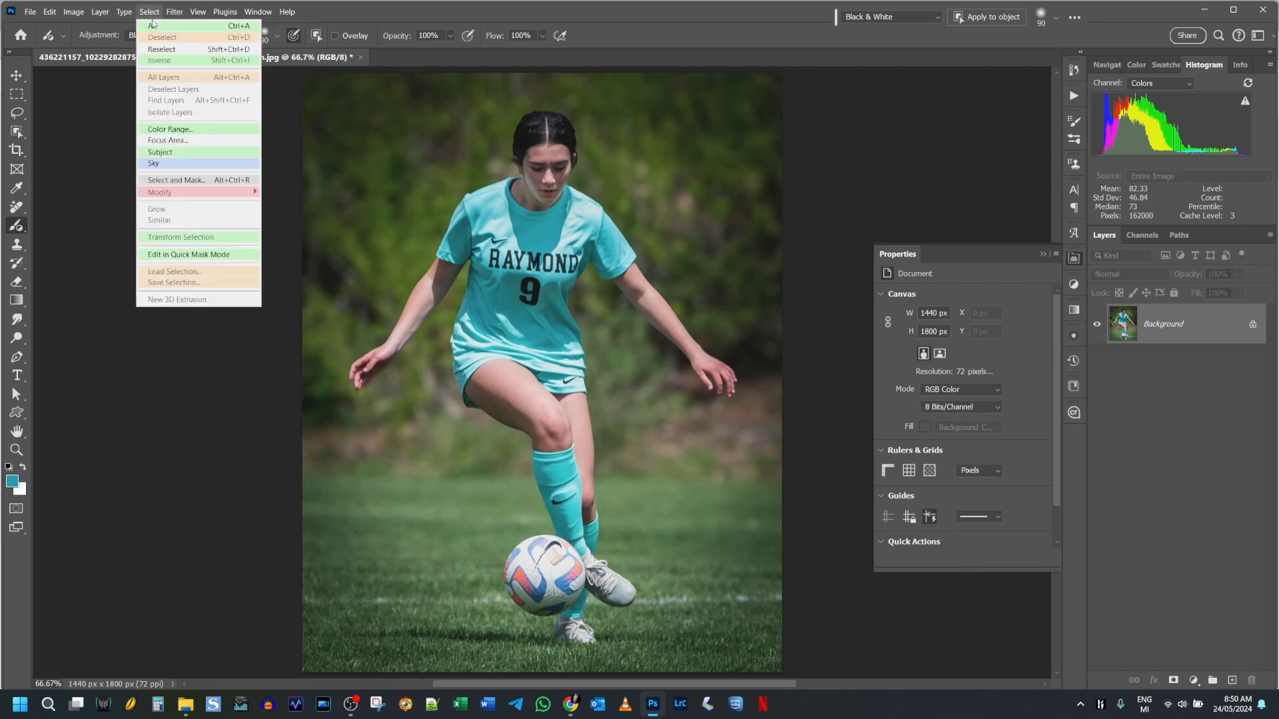
click(170, 129)
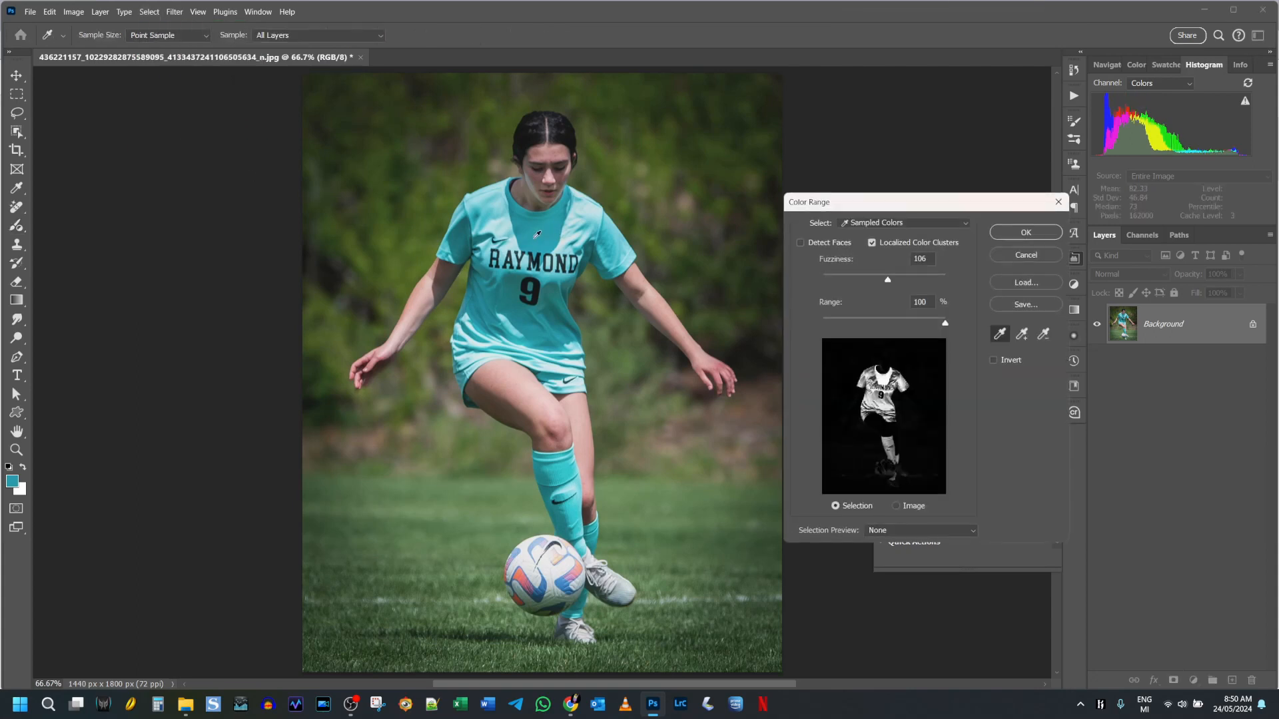
mouse_move(892, 279)
mouse_down()
mouse_move(934, 283)
mouse_move(913, 284)
mouse_up()
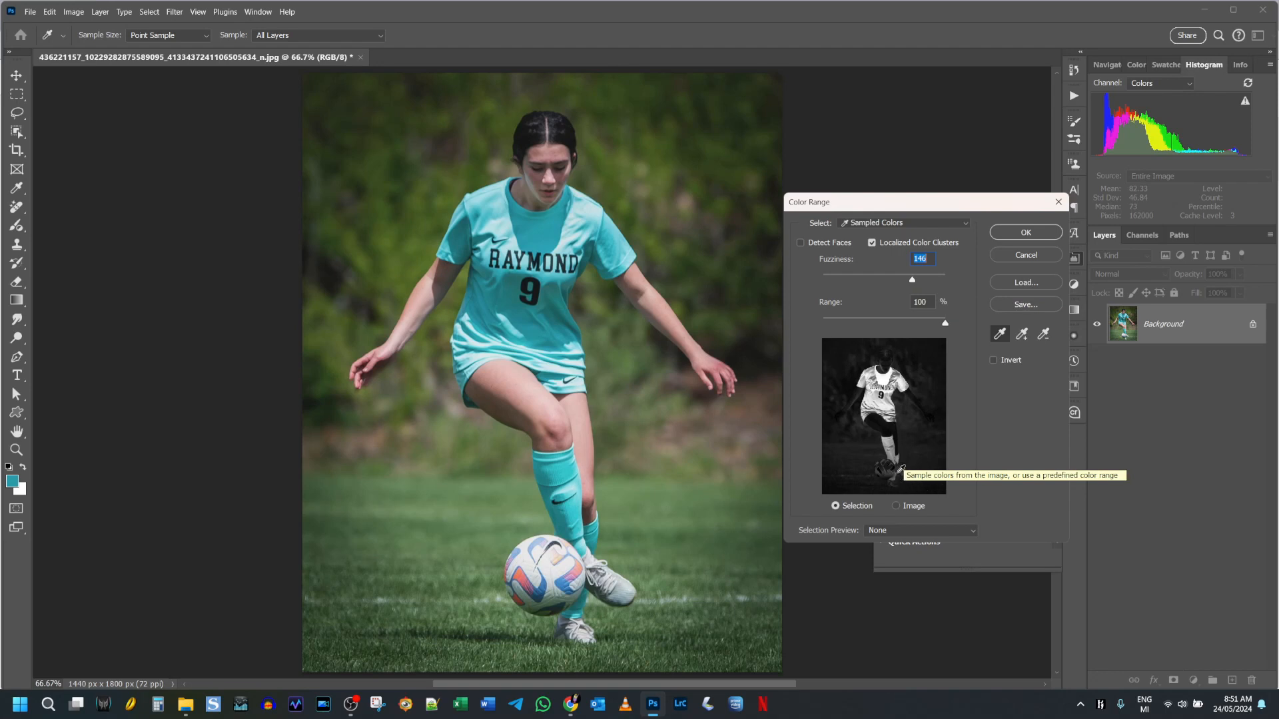
click(1026, 232)
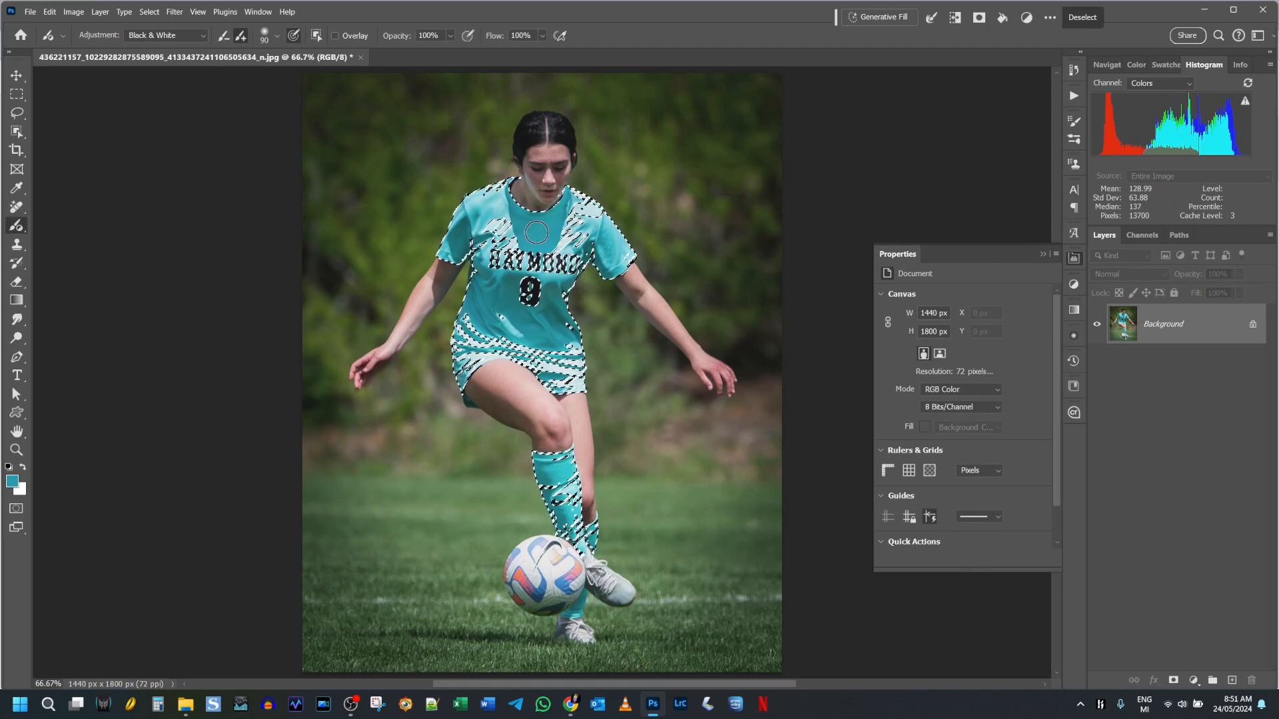
click(532, 261)
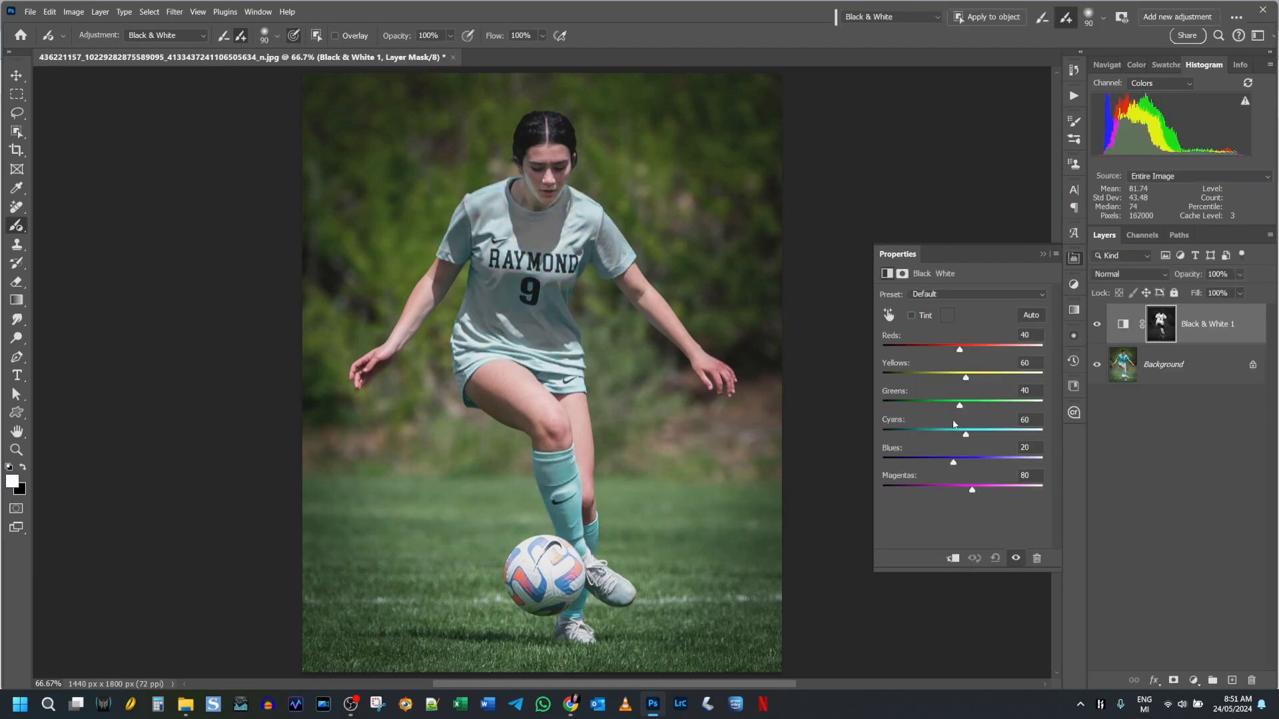
key(ctrl+z)
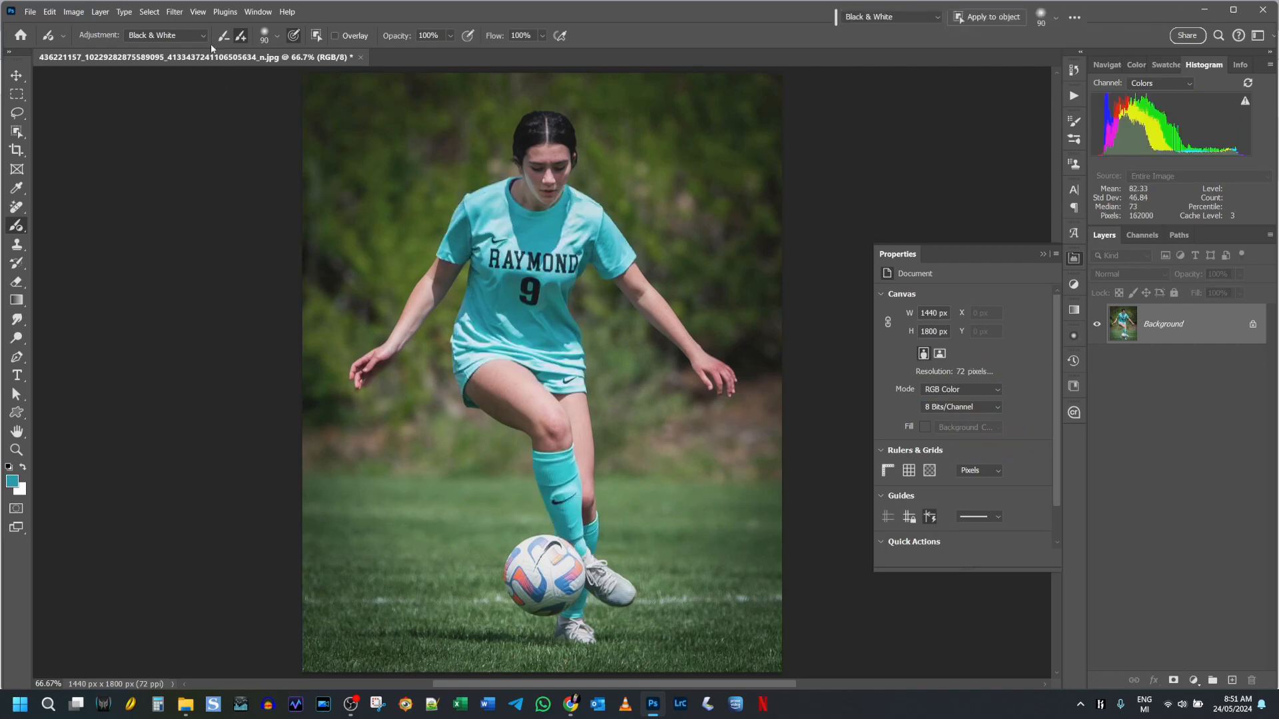
- Select the green background foliage by sampling it with Color Range, and paint a Black & White adjustment into the selection
click(149, 12)
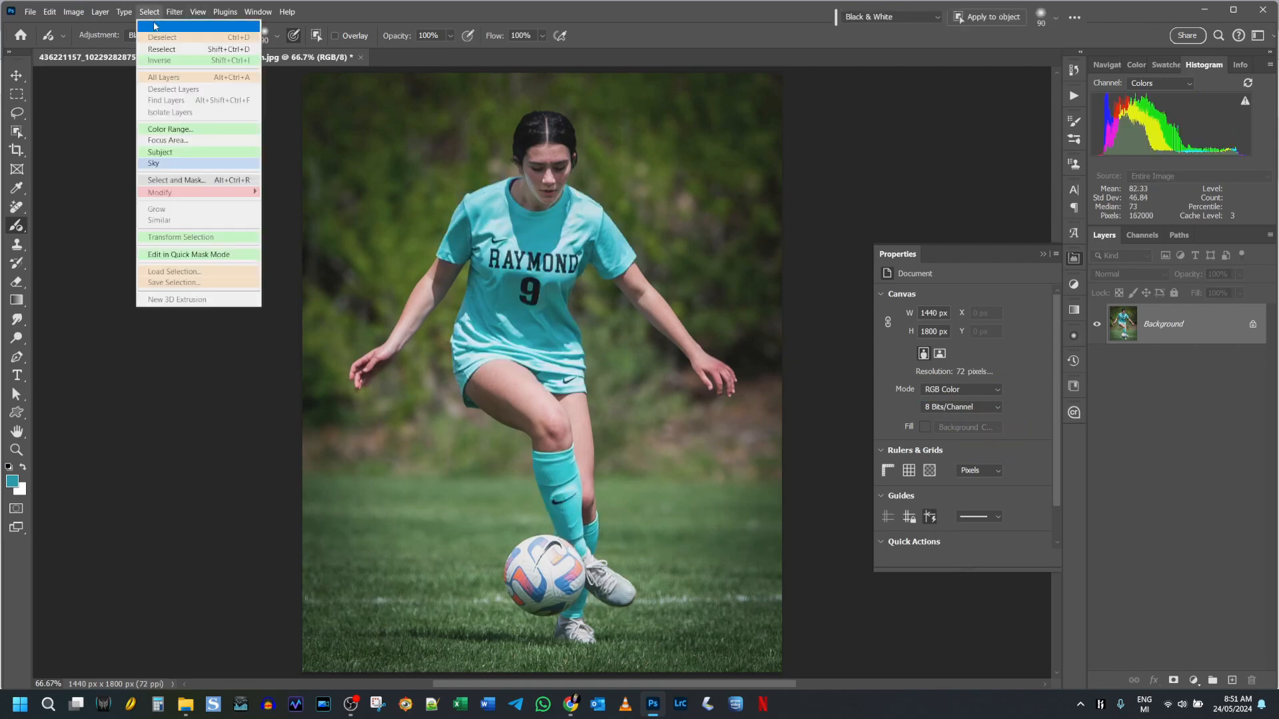
click(170, 129)
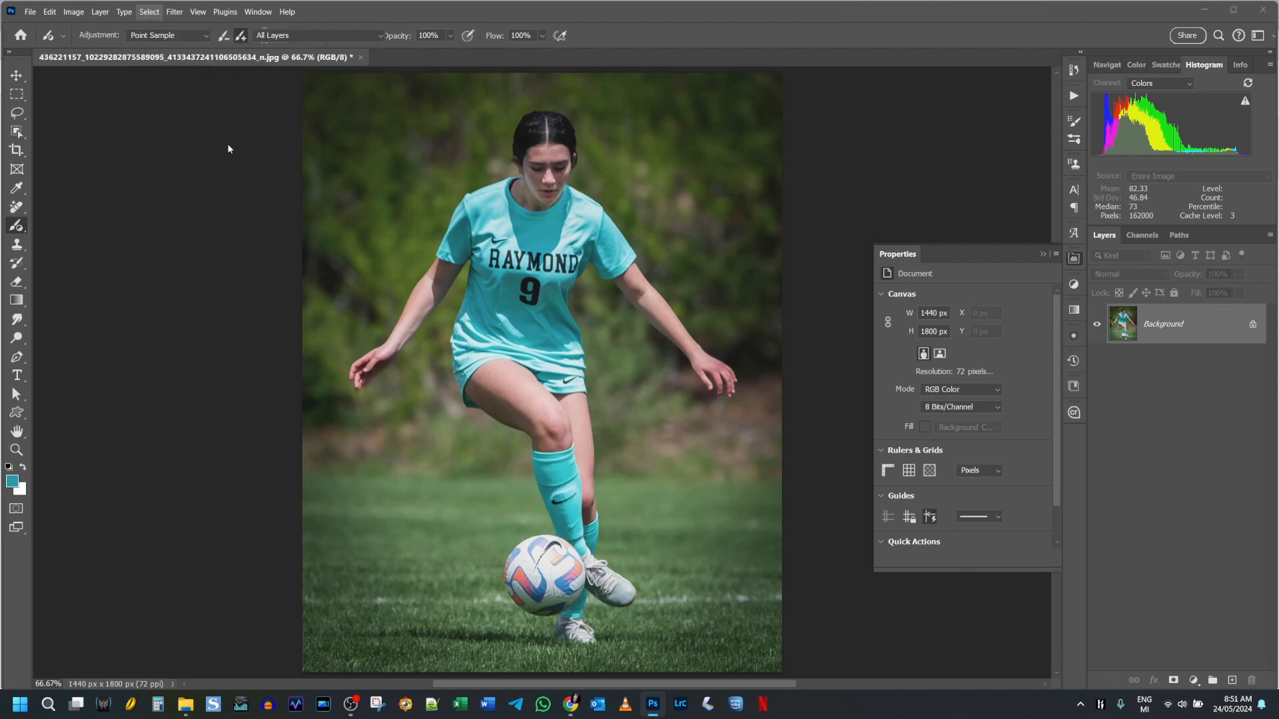
click(385, 199)
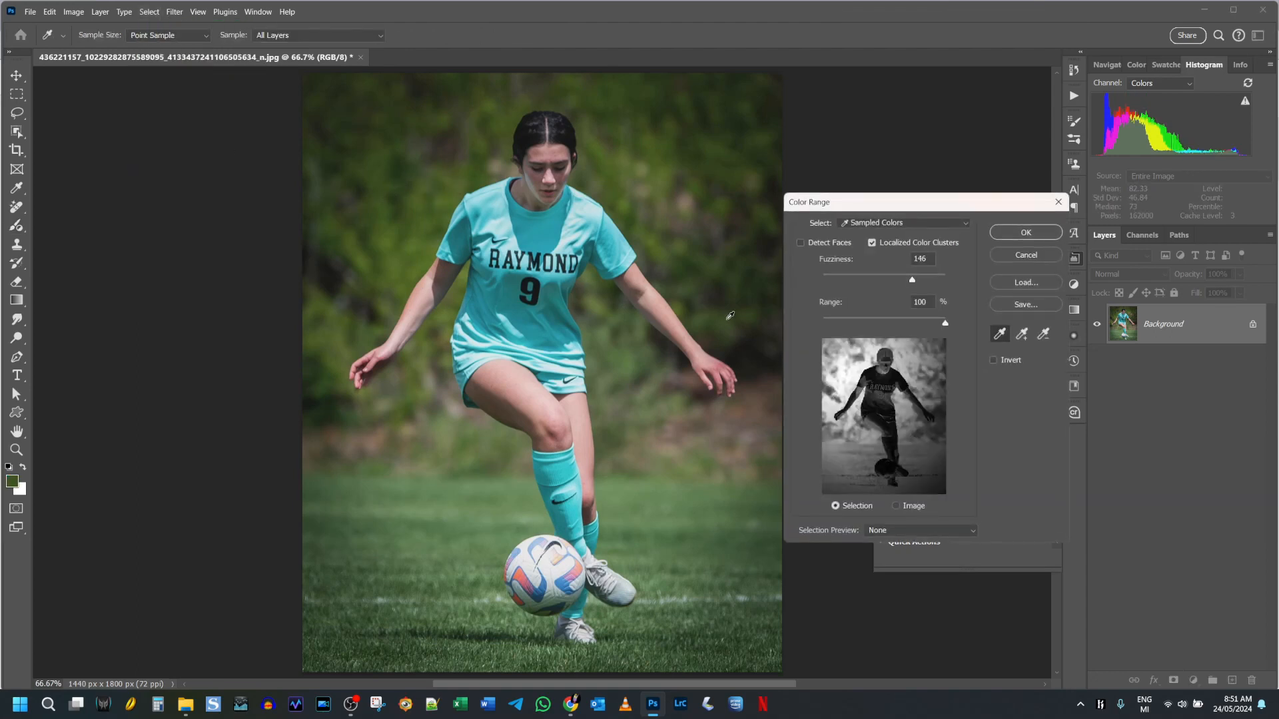
click(1030, 236)
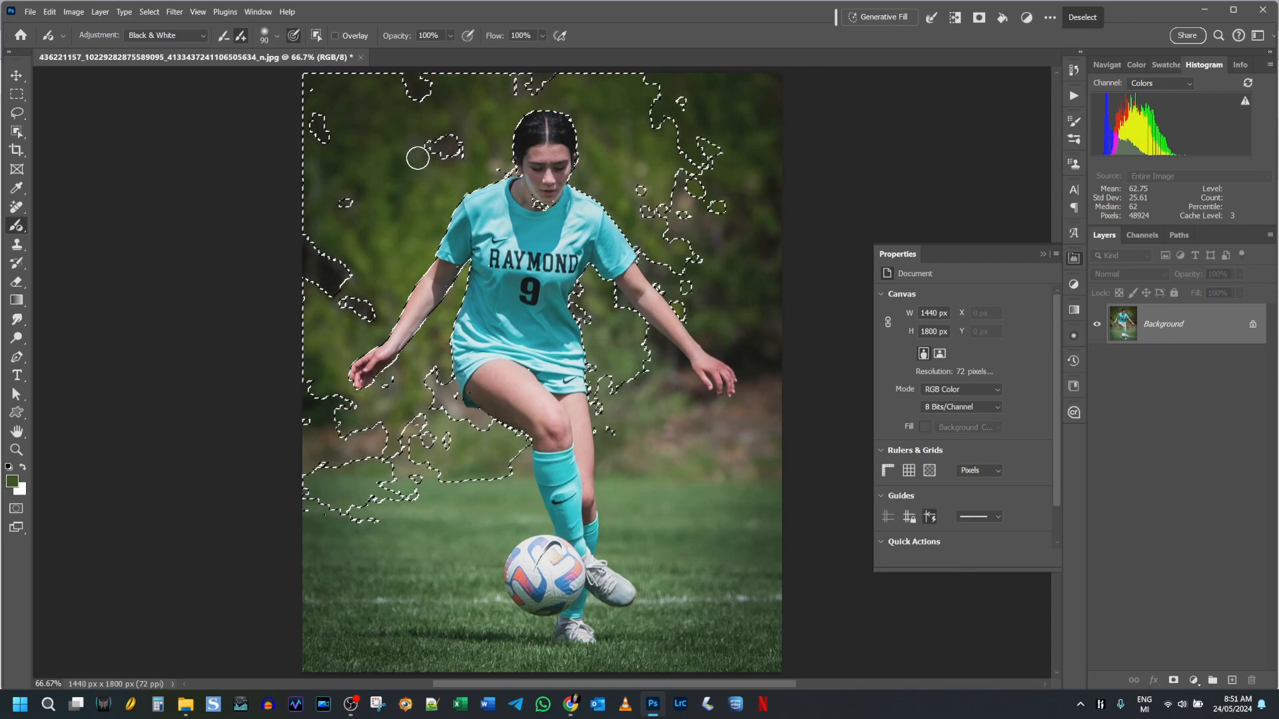
click(410, 202)
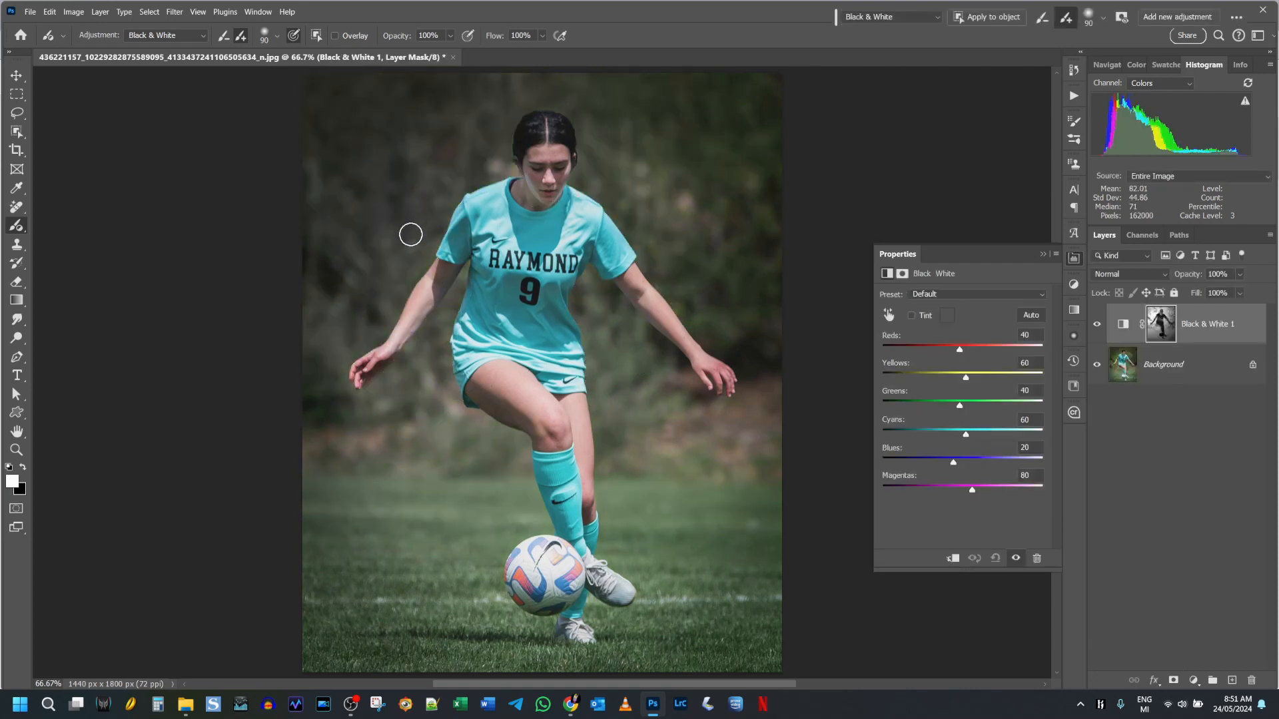